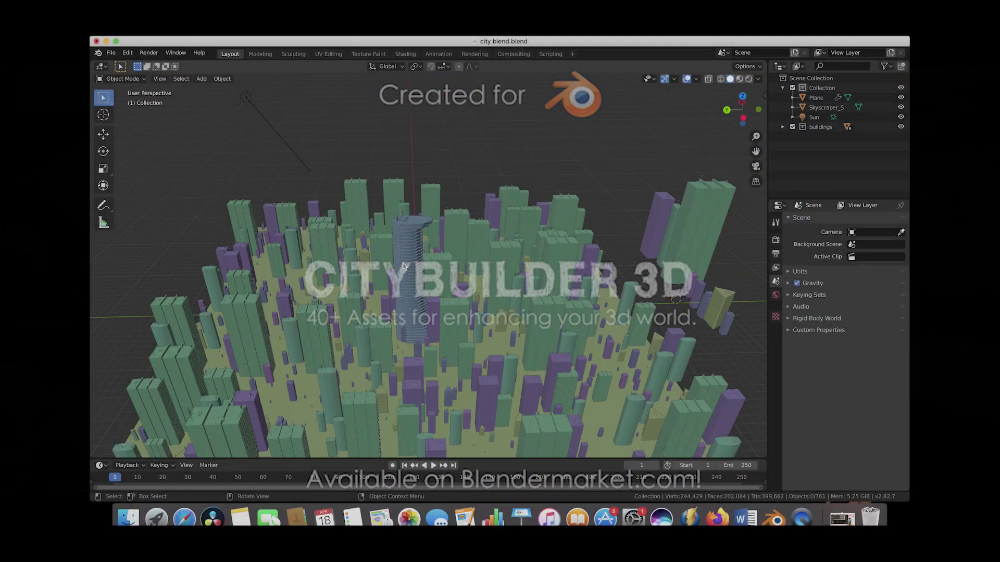
Examine the city model from several angles and browse the CityBuilder 3D list of building assets
middle_click_drag(403, 266, 495, 260)
scroll(536, 250, "down", 3)
middle_click_drag(657, 239, 587, 239)
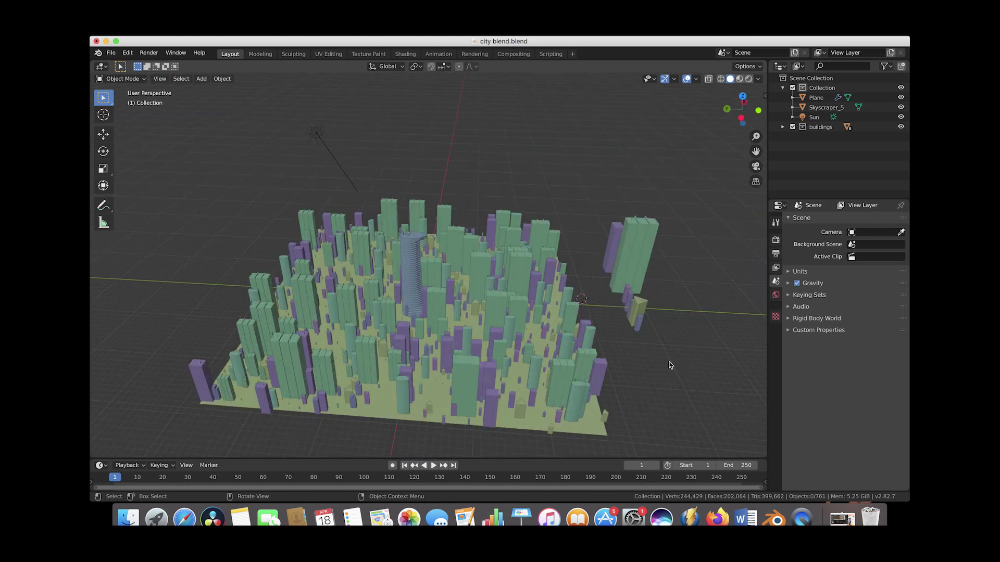
left_click(765, 96)
scroll(630, 190, "up", 10)
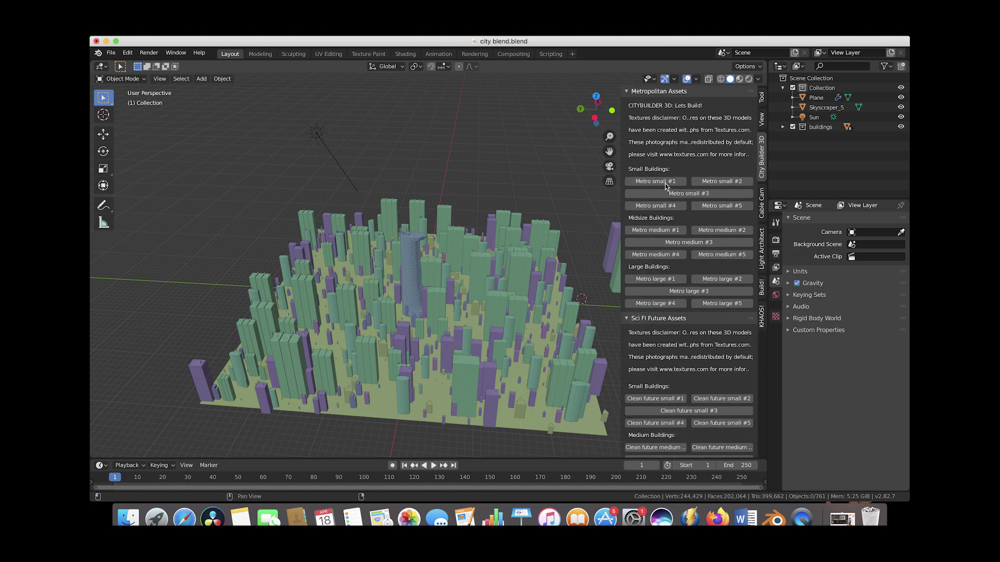
left_click_drag(620, 111, 785, 147)
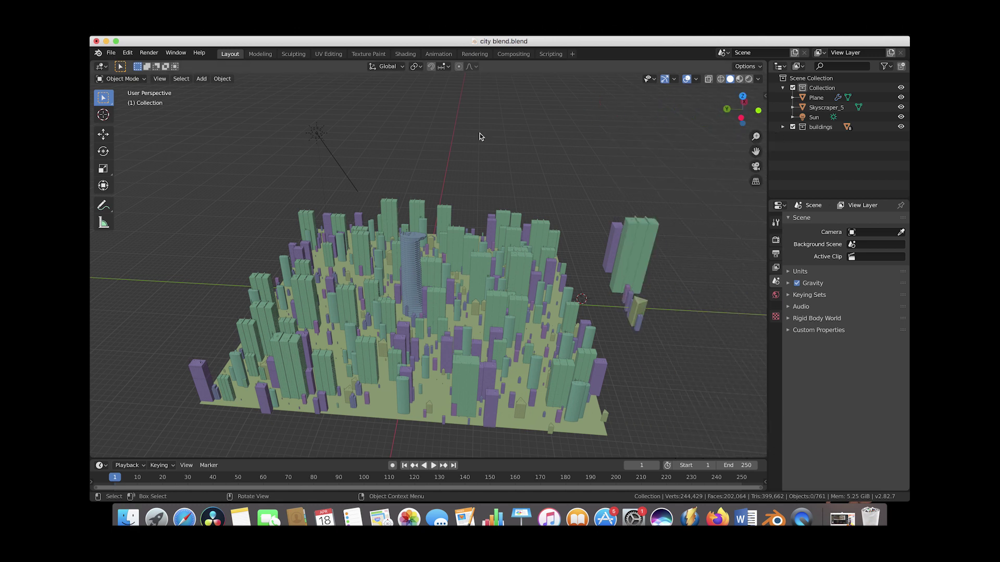
scroll(480, 136, "right", 5)
scroll(480, 137, "left", 5)
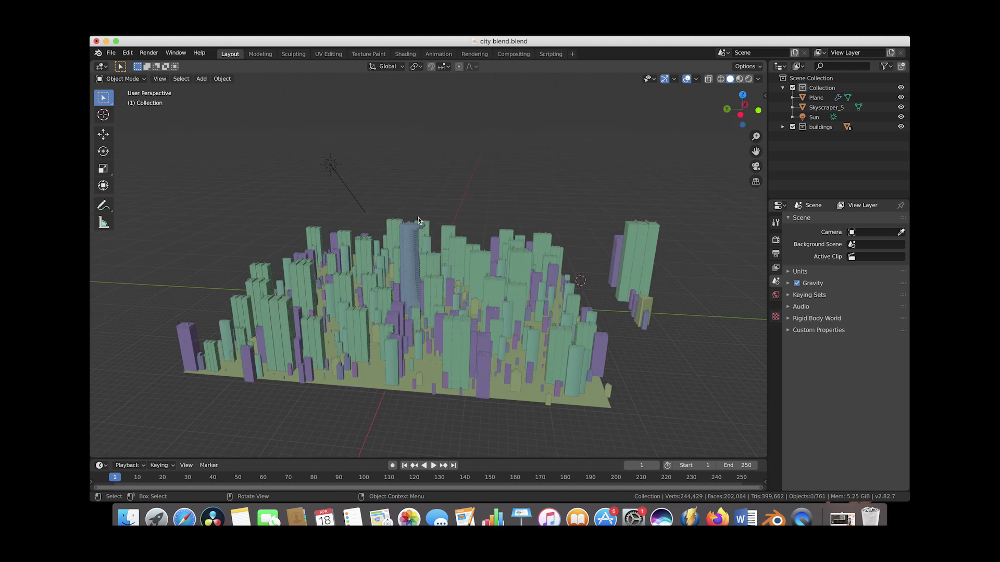
scroll(418, 218, "right", 3)
scroll(419, 218, "up", 3)
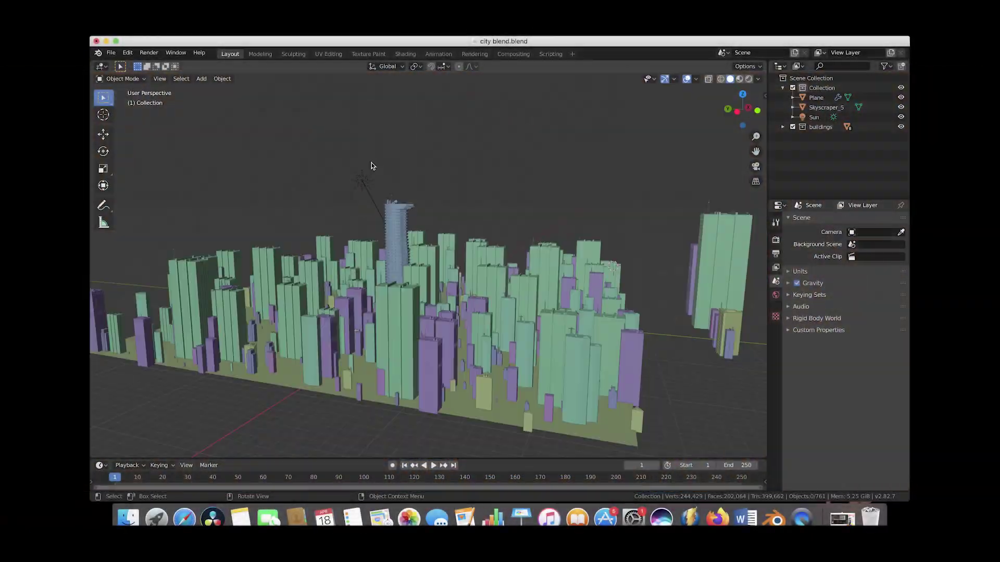
middle_click_drag(380, 212, 384, 275)
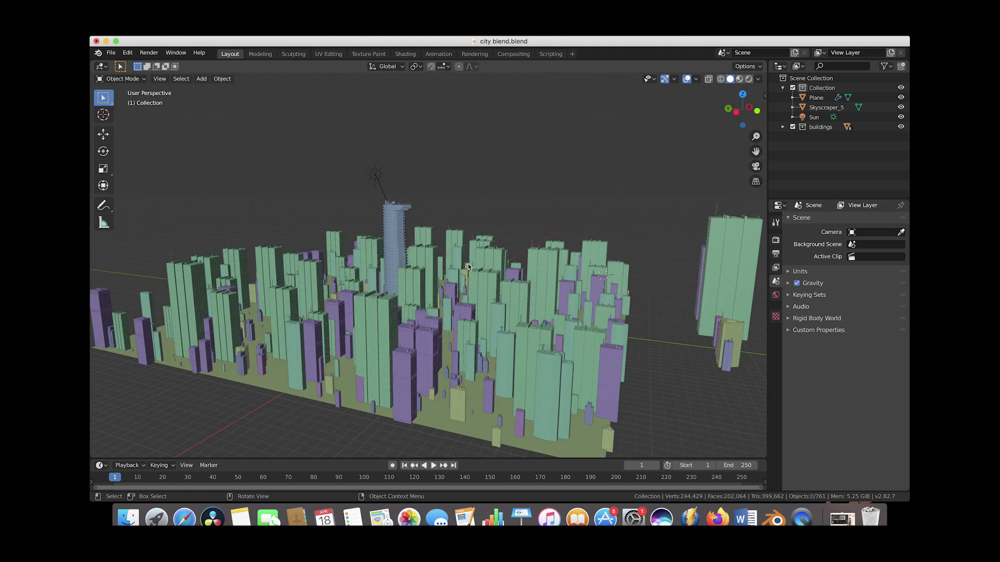
Import the Cablecam rig and raise it vertically above the tall blue skyscraper
left_click(764, 95)
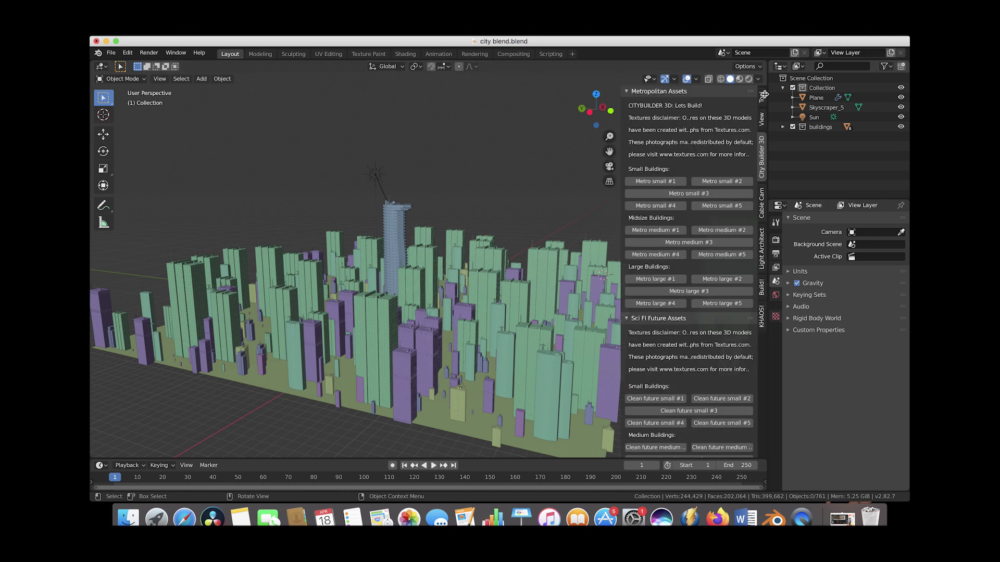
left_click(762, 203)
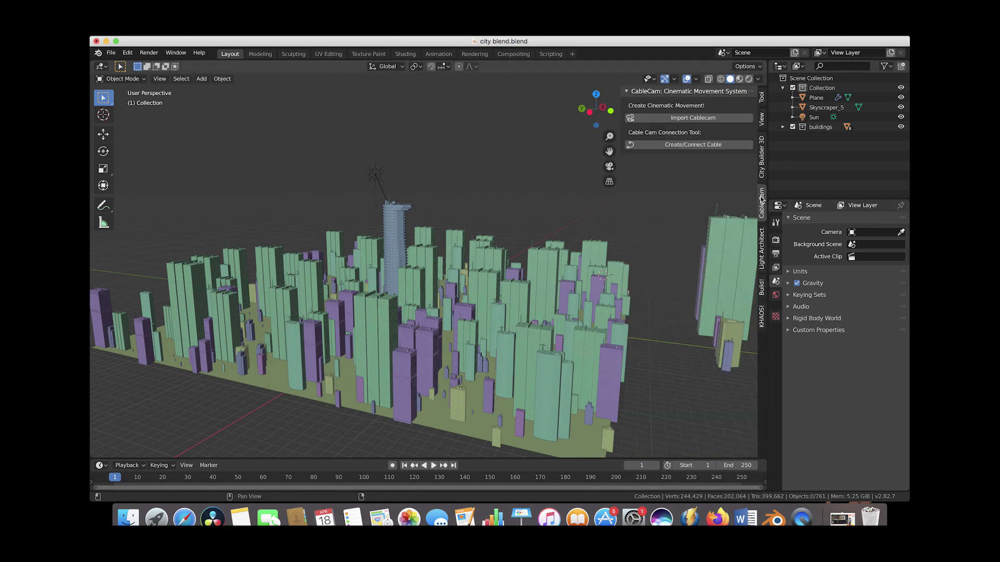
left_click(696, 119)
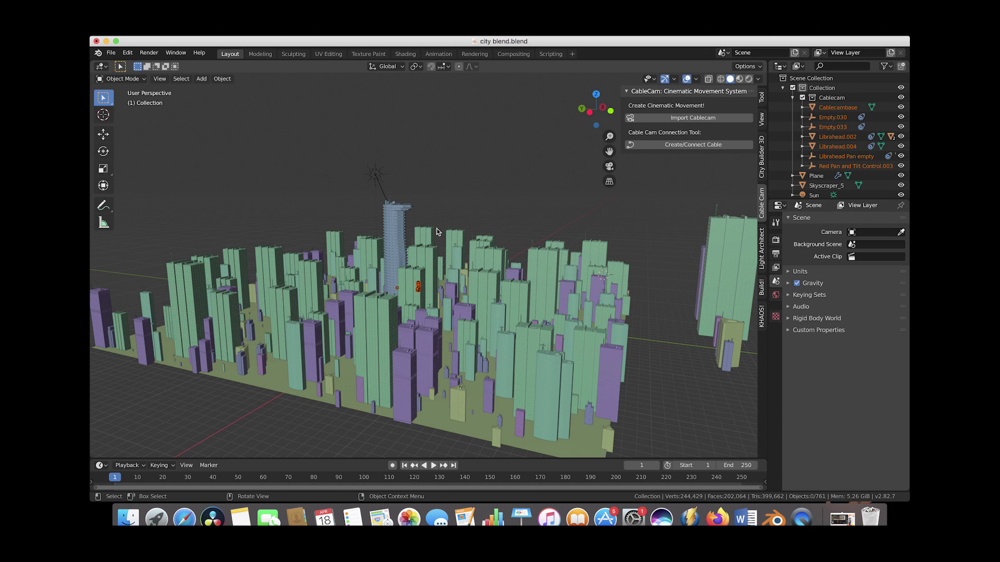
key("g")
key("z")
left_click(456, 183)
scroll(398, 216, "up", 5)
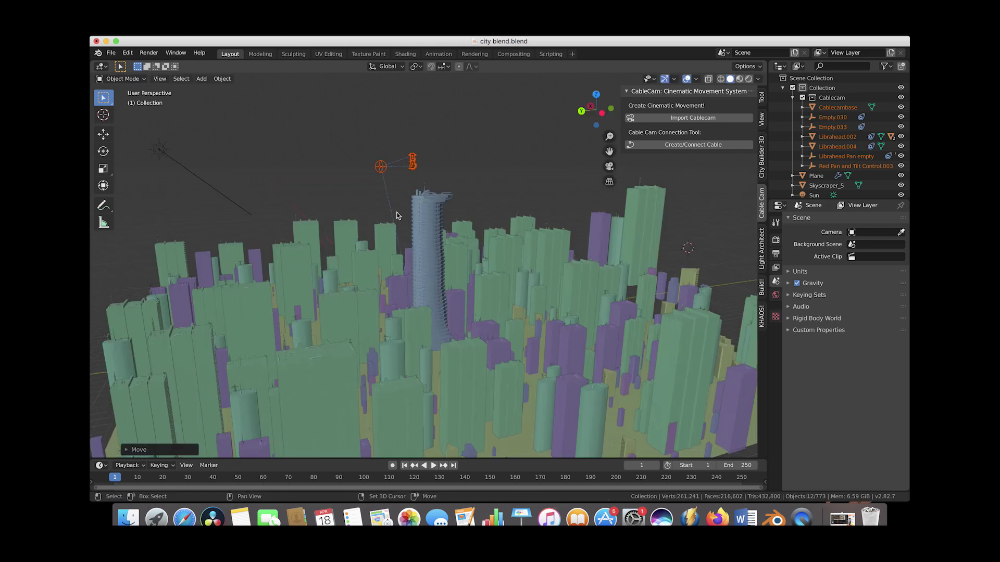
Select the Cablecam base on its own and shift it slightly above the city rooftops
scroll(397, 216, "up", 4)
scroll(397, 216, "up", 1)
left_click(377, 161)
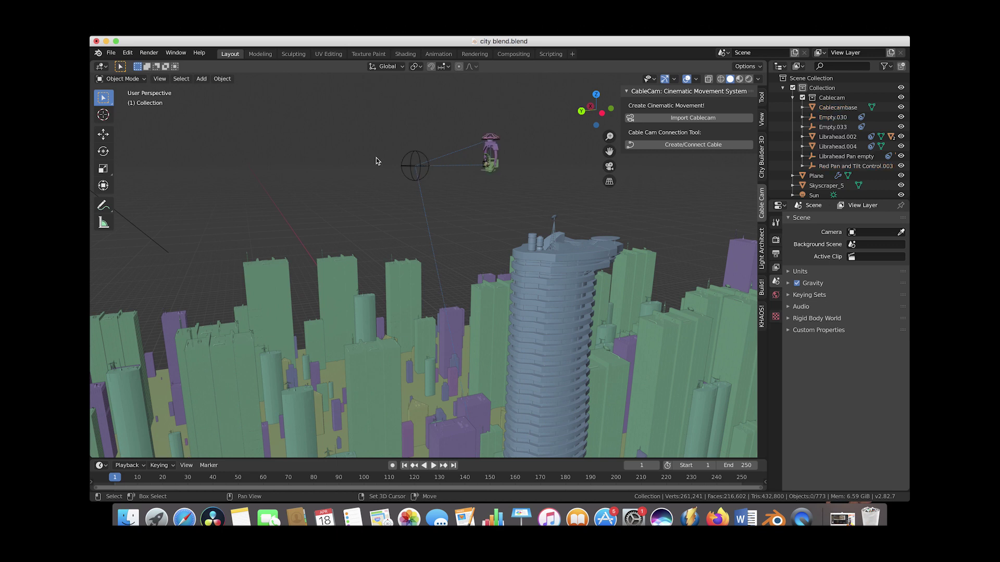
scroll(377, 161, "up", 3)
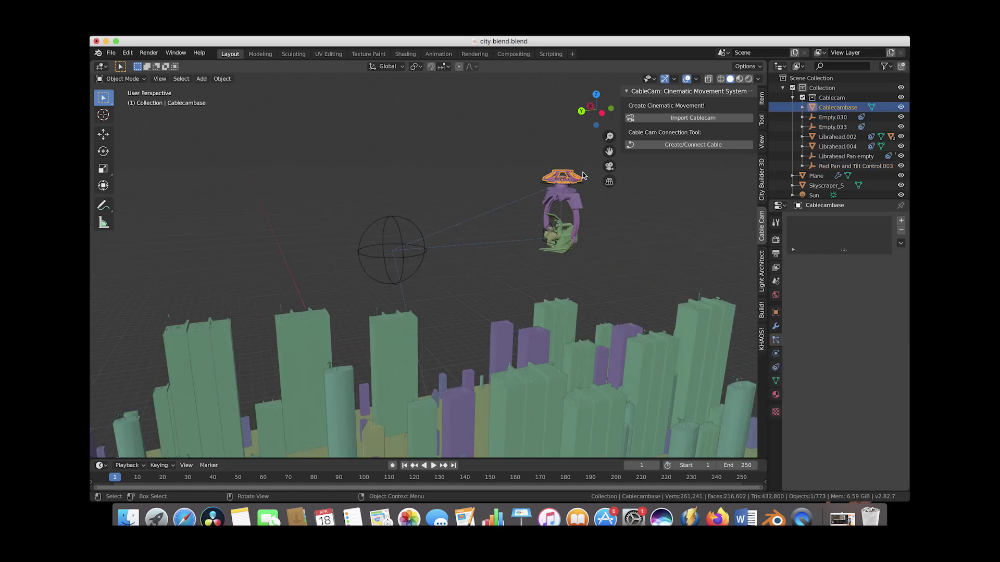
key("g")
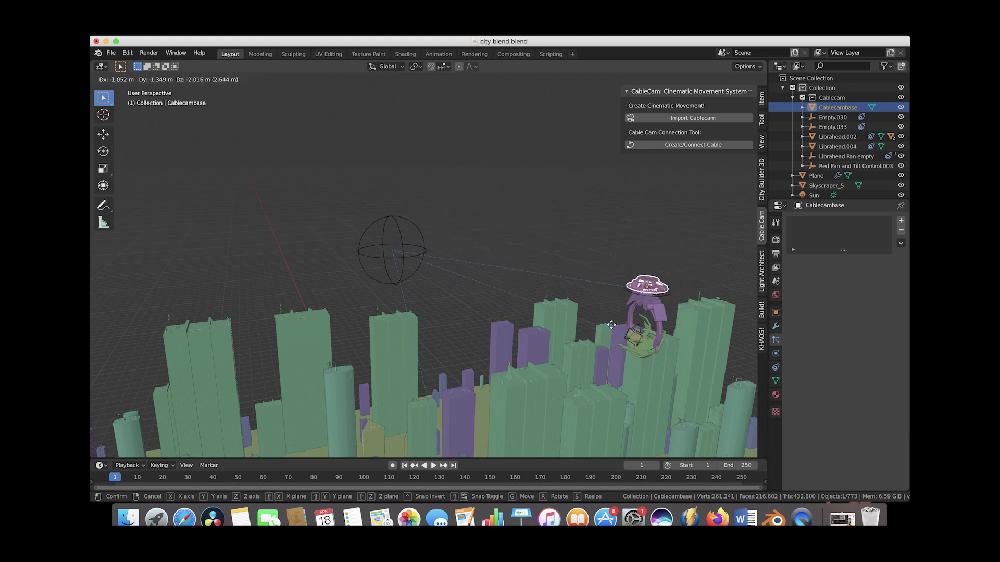
left_click(511, 239)
Move the red pan and tilt control to about X 0.67, Y 5.10, Z 18.96 m
left_click(419, 252)
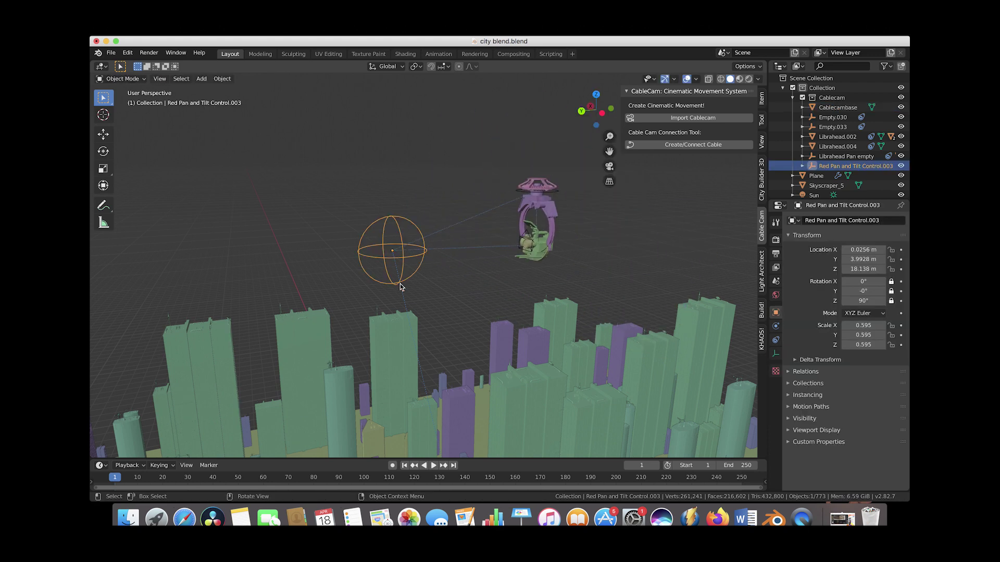
key("g")
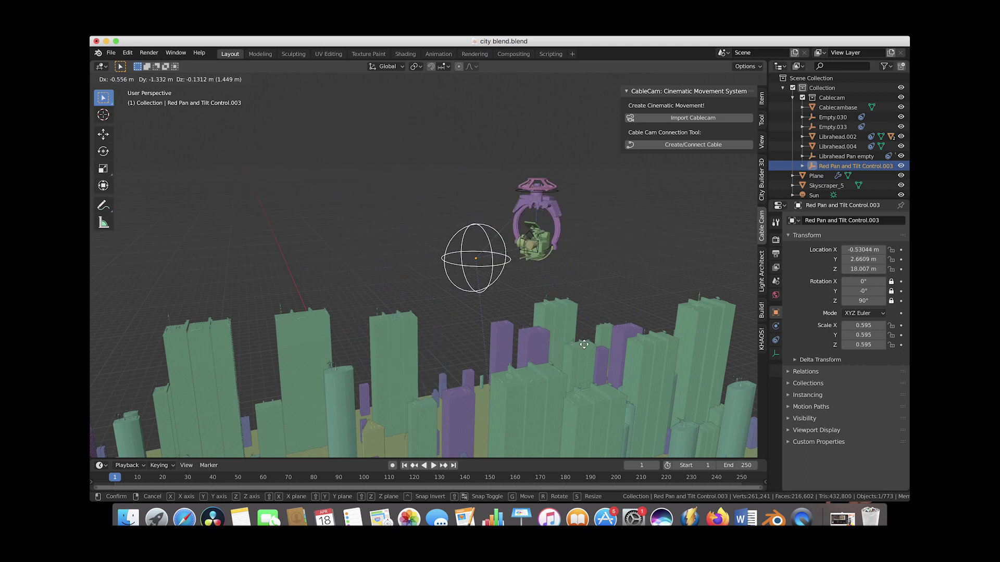
left_click(410, 243)
scroll(580, 225, "down", 4)
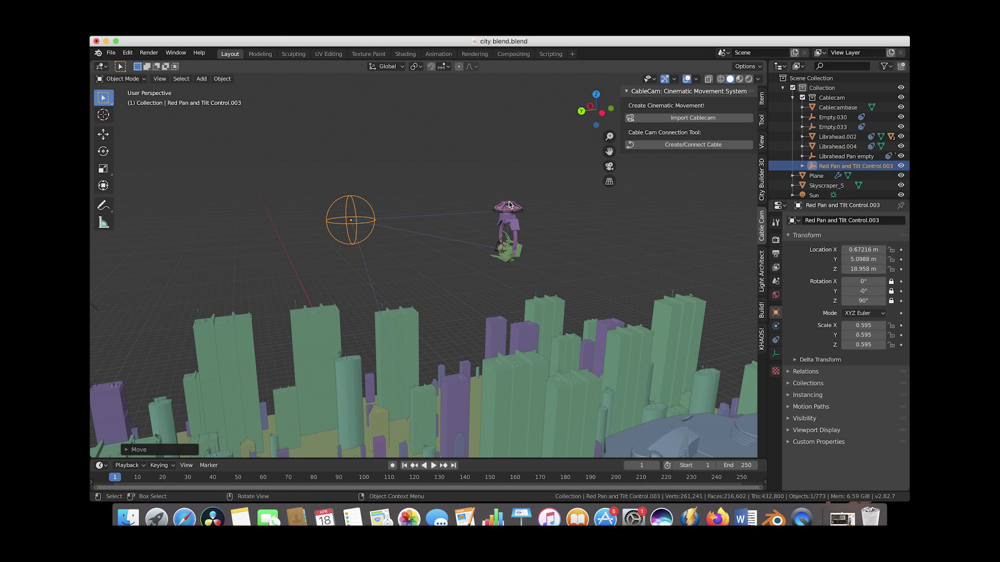
Create a camera cable and connect the Cablecam base to it
left_click(510, 206)
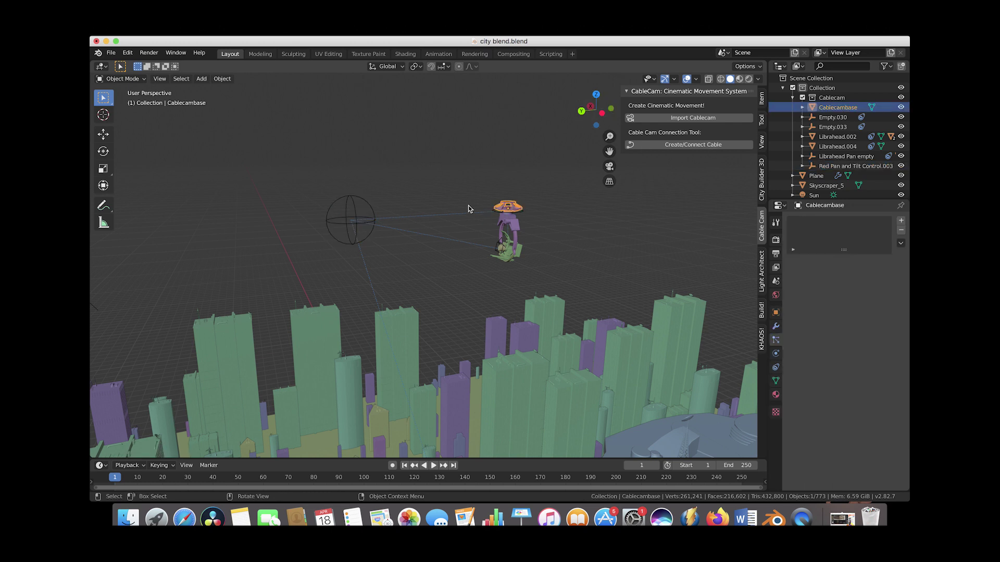
middle_click_drag(468, 209, 459, 277)
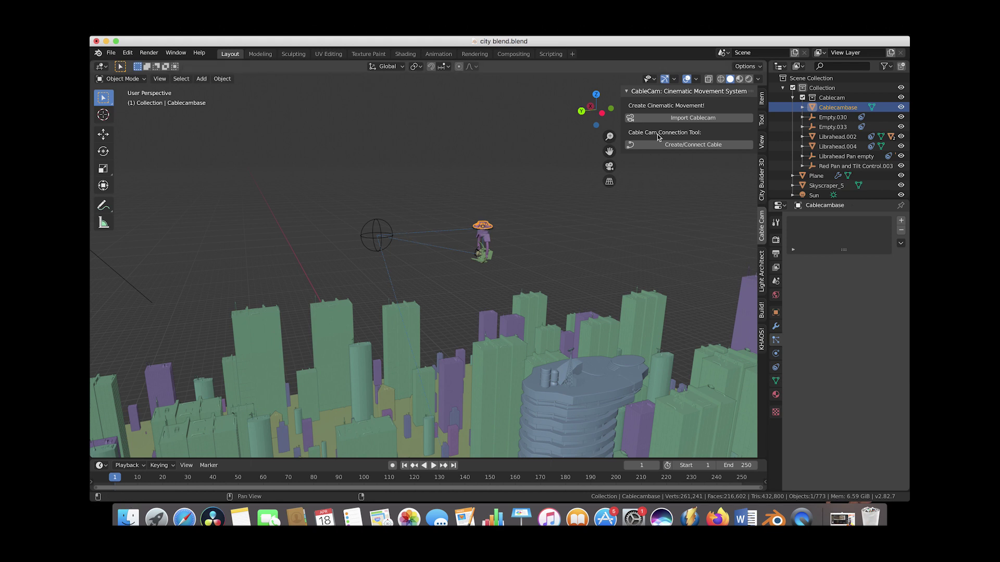
left_click(688, 149)
middle_click_drag(317, 313, 364, 283)
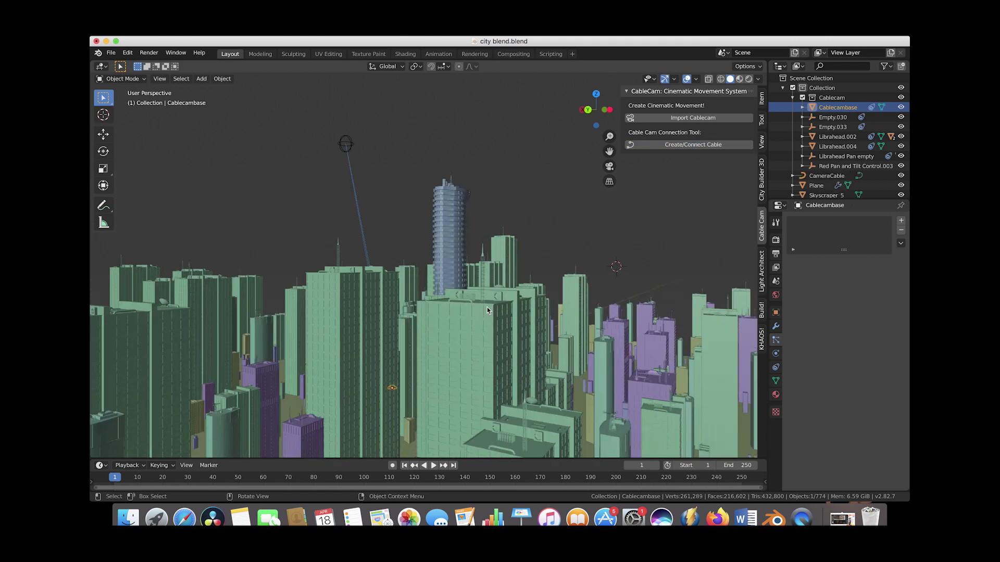
Hide the city plane with its scattered buildings
scroll(487, 311, "up", 10)
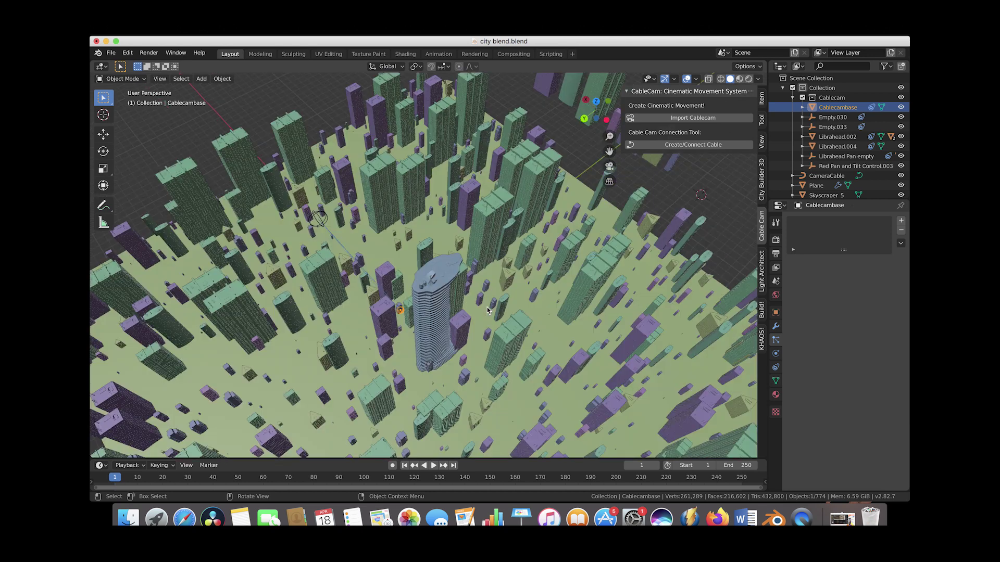
scroll(487, 309, "up", 10)
left_click(558, 244)
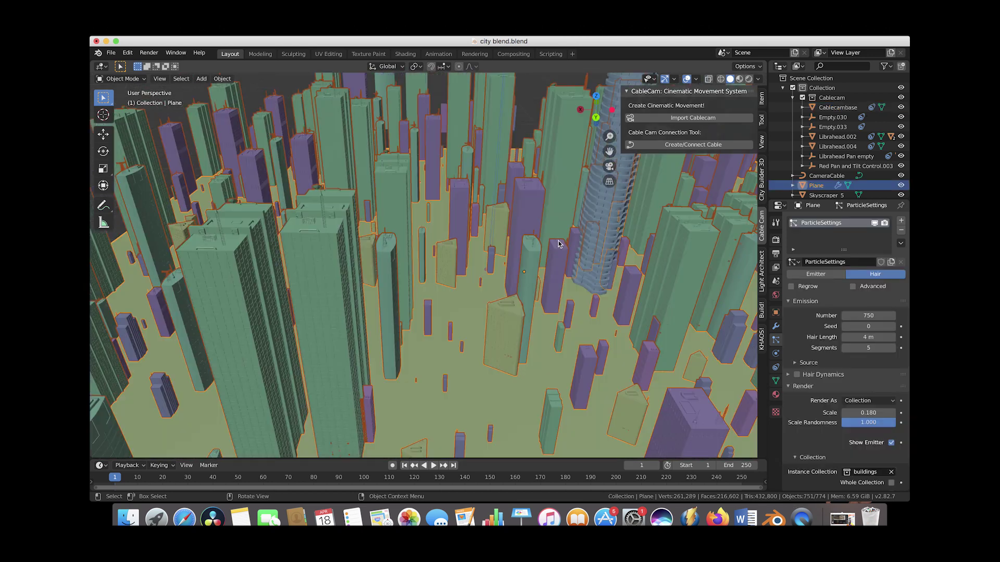
scroll(559, 243, "down", 4)
key("h")
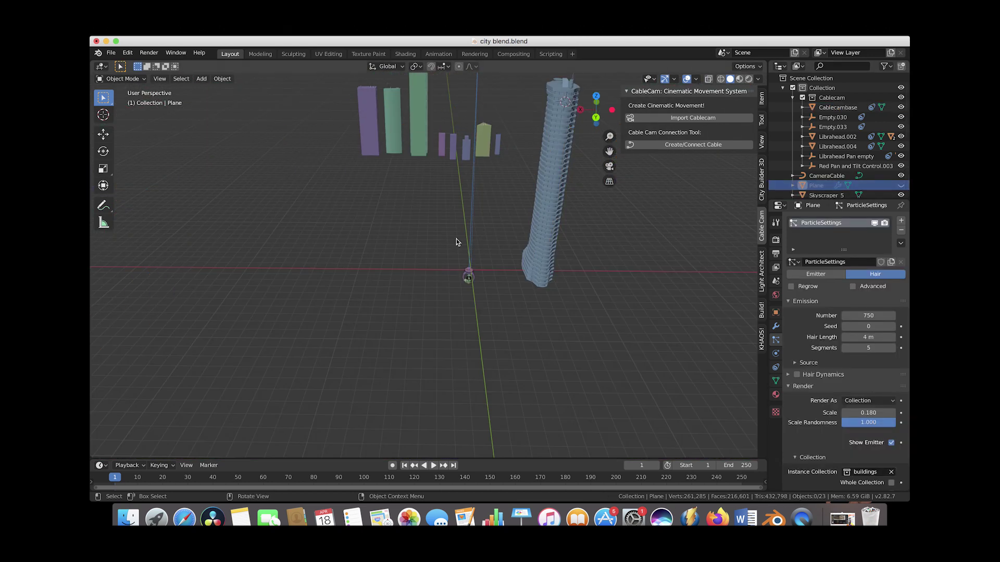
Show the scene in wireframe and scale the camera cable up uniformly to about 12.25
scroll(456, 242, "left", 5)
scroll(457, 242, "up", 8)
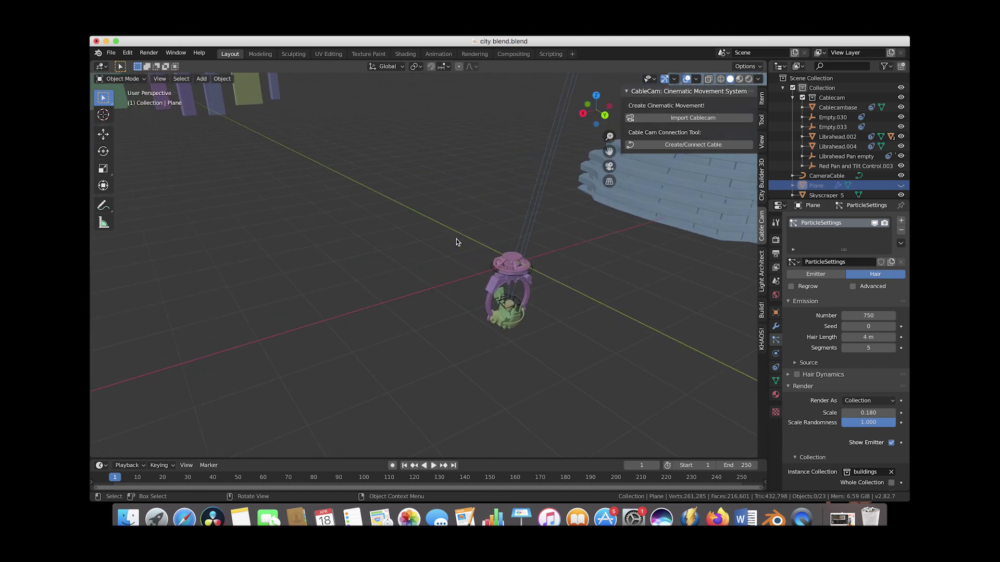
key("shift+z")
scroll(494, 286, "up", 3)
left_click(613, 316)
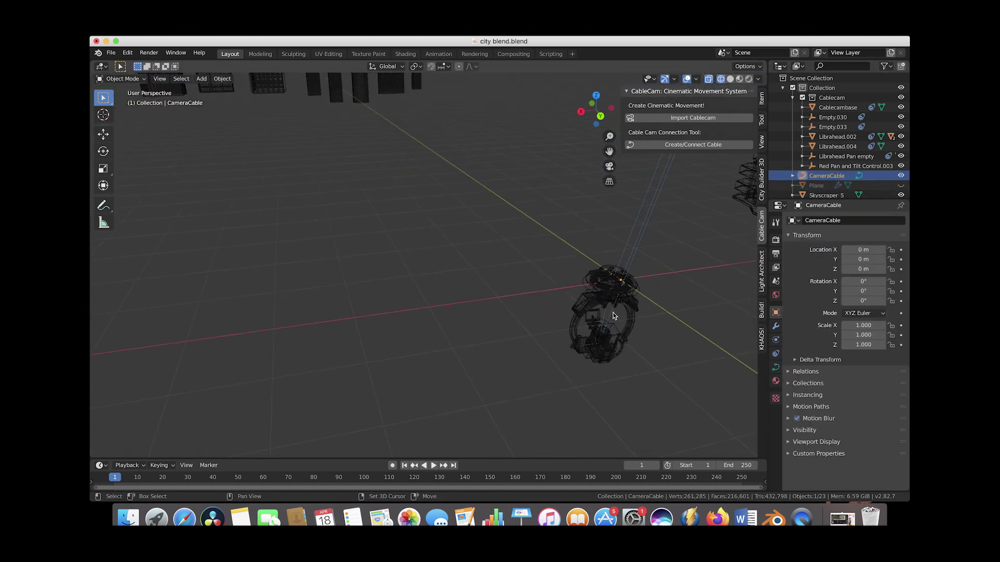
scroll(613, 316, "right", 2, "shift")
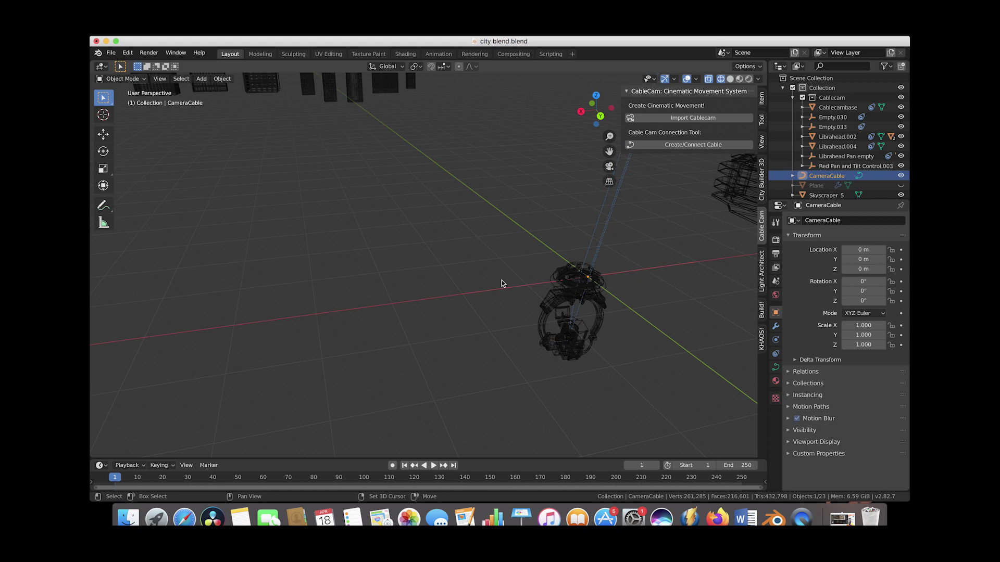
middle_click_drag(480, 308, 625, 272)
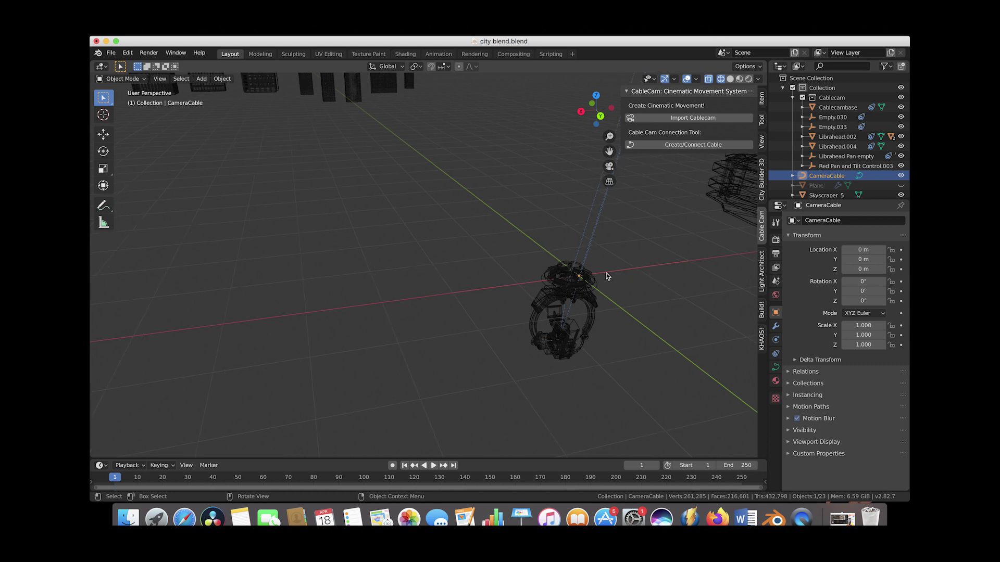
key("s")
left_click(426, 283)
Move the camera cable above the skyscraper's height, to about X -3.84, Y -8.93, Z 20.87 m
key("g")
left_click(407, 176)
scroll(406, 177, "down", 6)
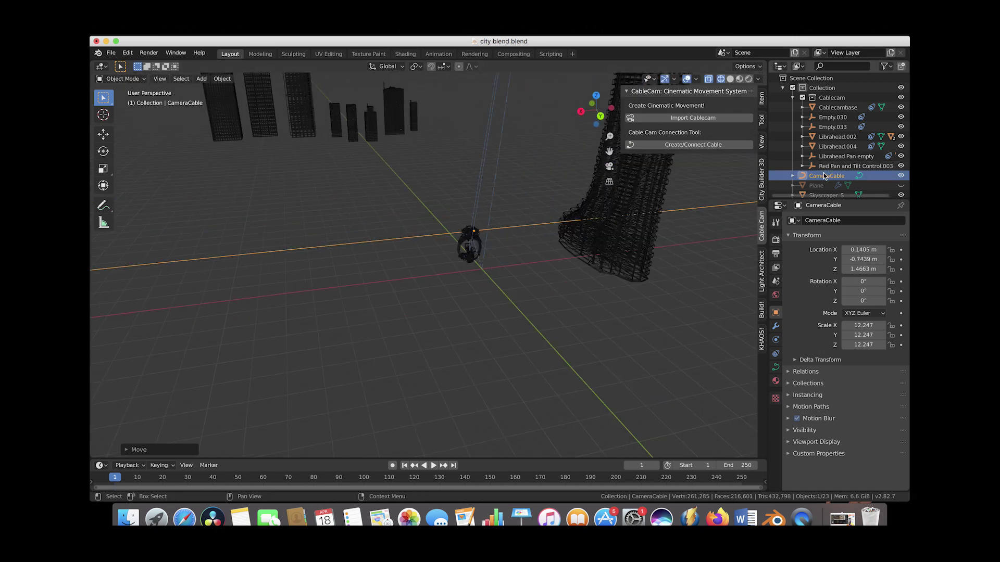
scroll(518, 202, "down", 5)
scroll(520, 202, "down", 2)
key("g")
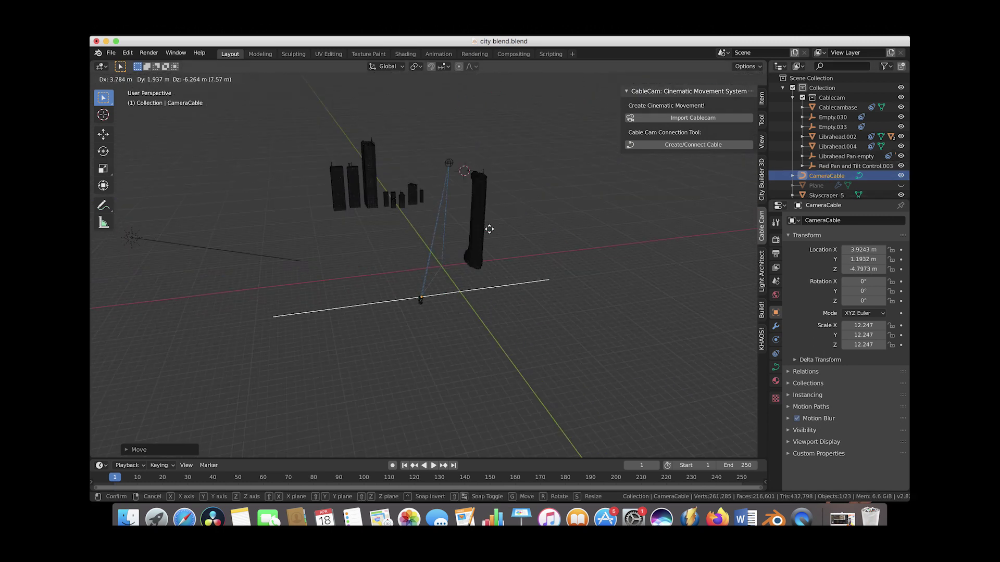
left_click(518, 96)
scroll(517, 97, "down", 5)
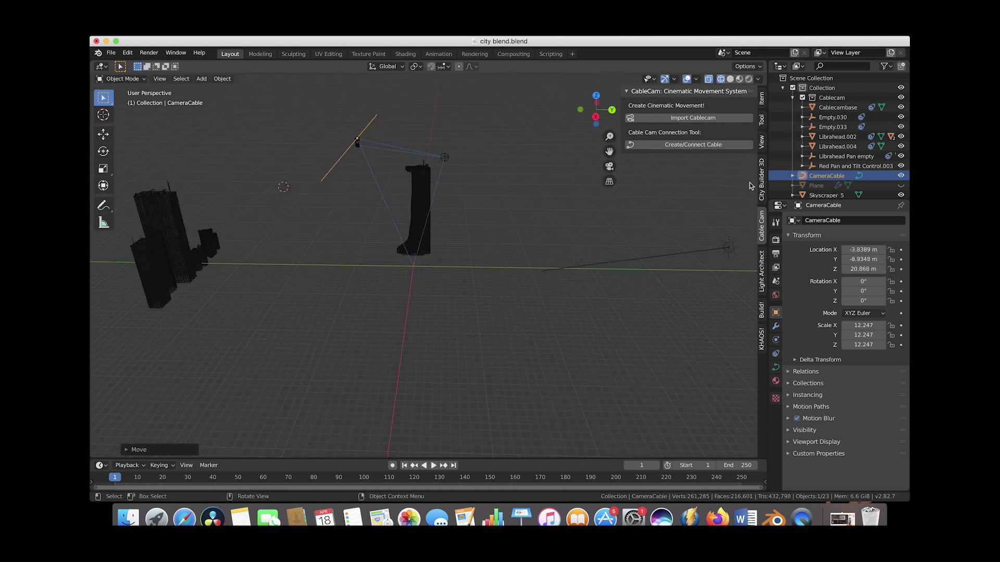
Unhide the city plane, return the viewport to solid shading and inspect the camera rig above the buildings
left_click(822, 185)
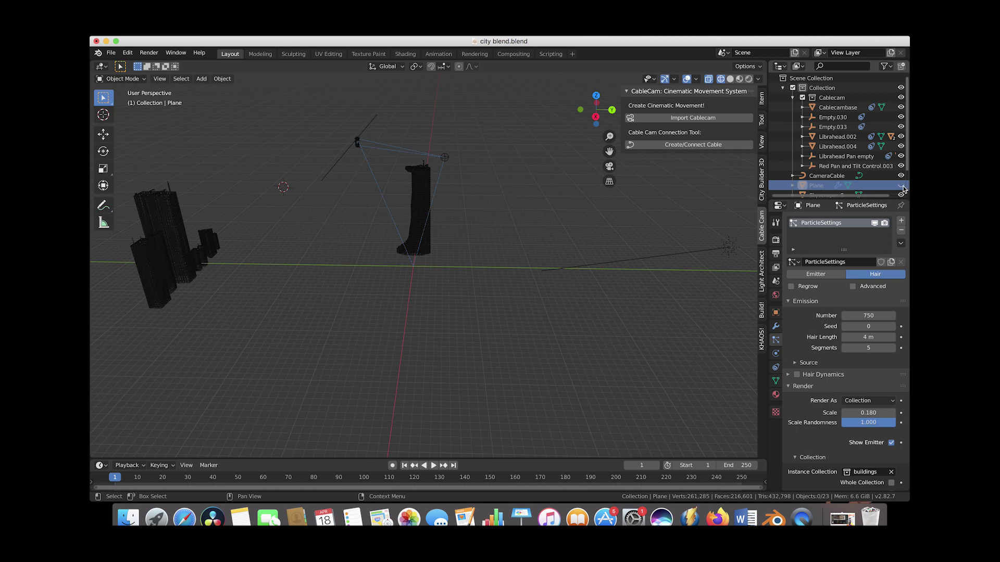
left_click(901, 186)
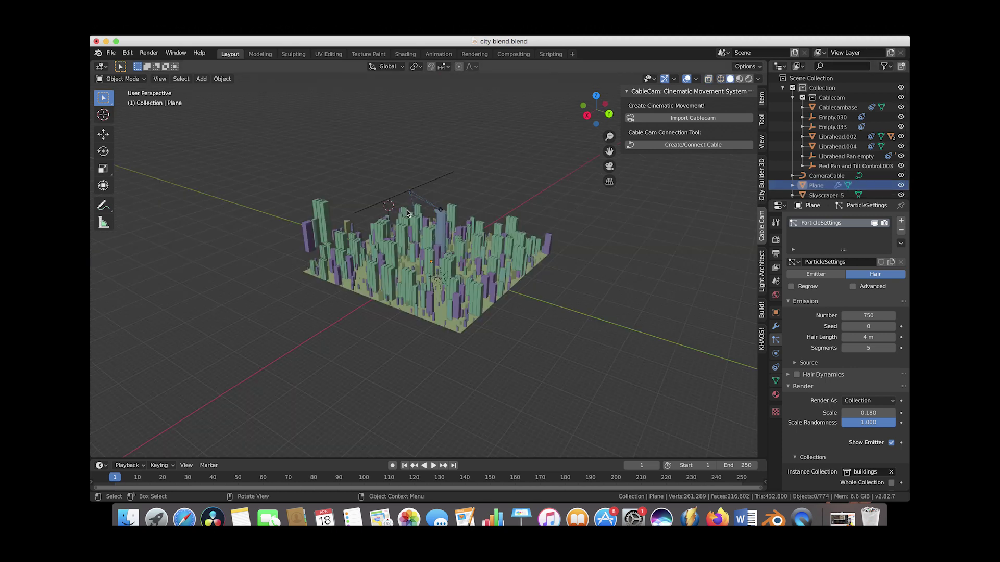
scroll(408, 211, "up", 5)
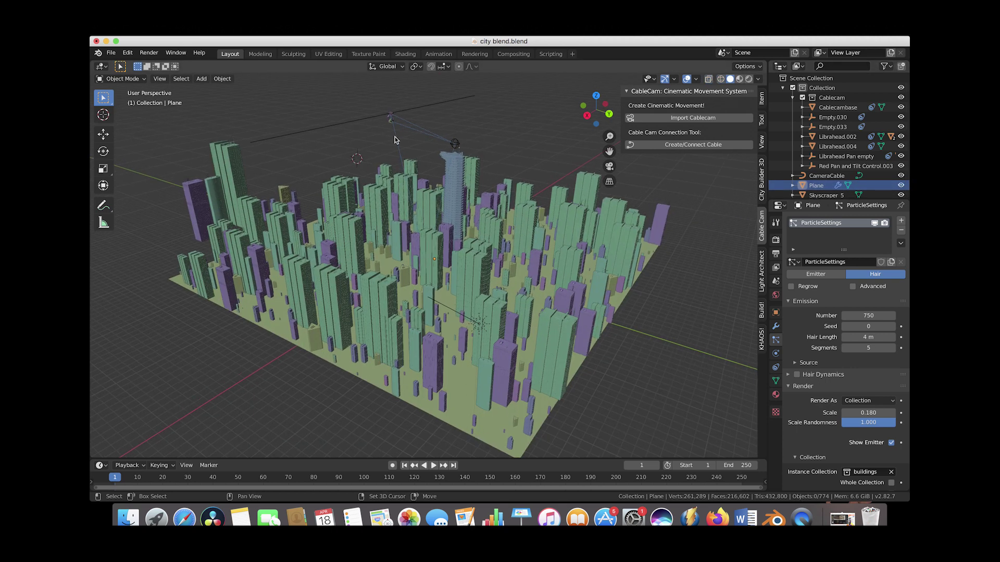
middle_click_drag(394, 140, 428, 125)
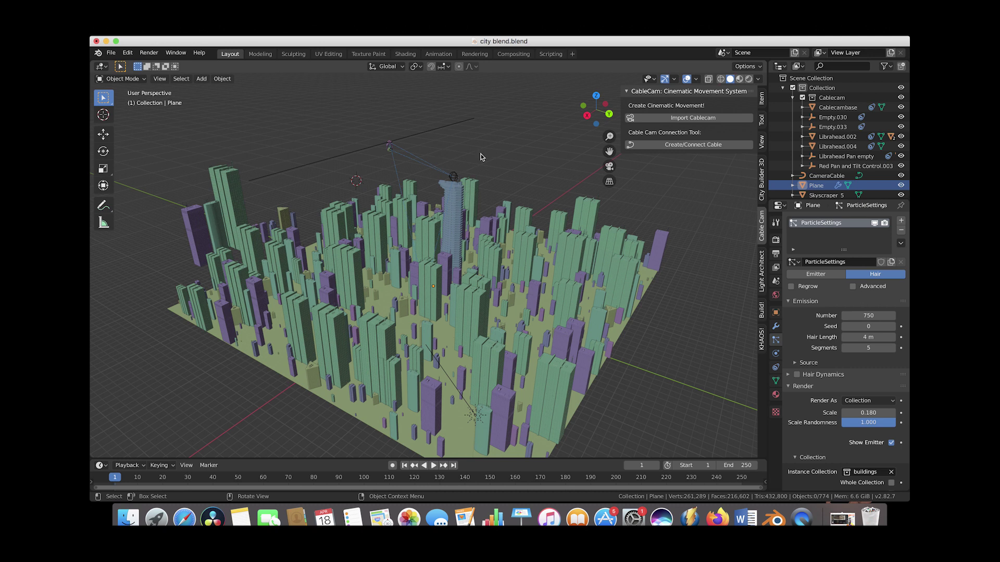
middle_click_drag(443, 227, 450, 235)
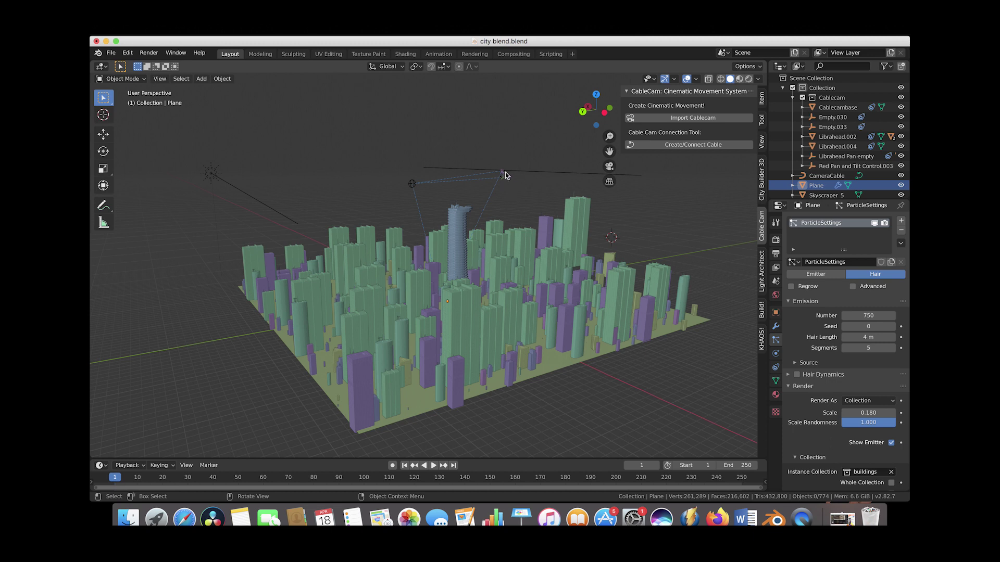
scroll(504, 179, "up", 5)
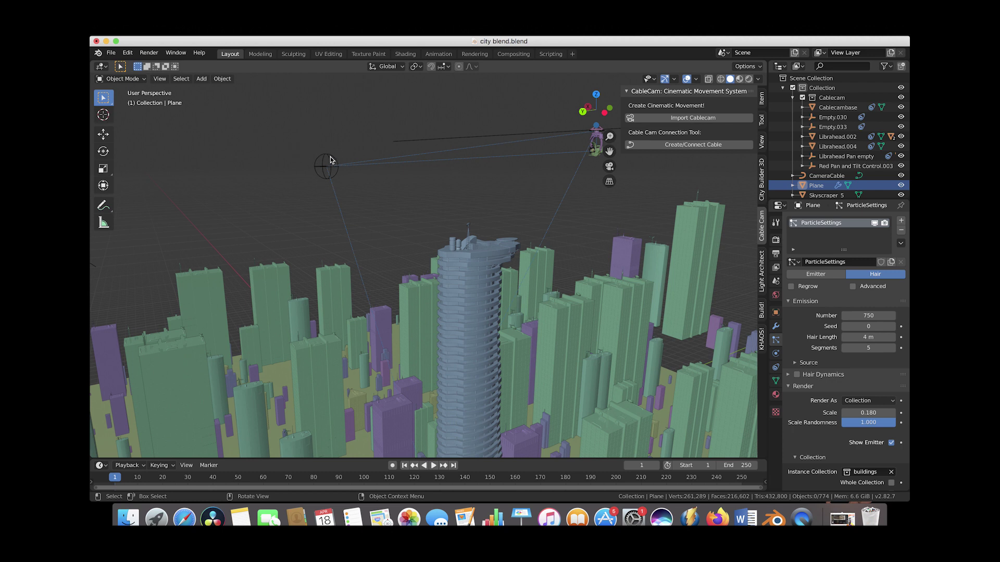
Move the Red Pan and Tilt Control onto the skyscraper's roof, at about X -6.03, Y 0.94, Z 15.66 m
left_click(323, 170)
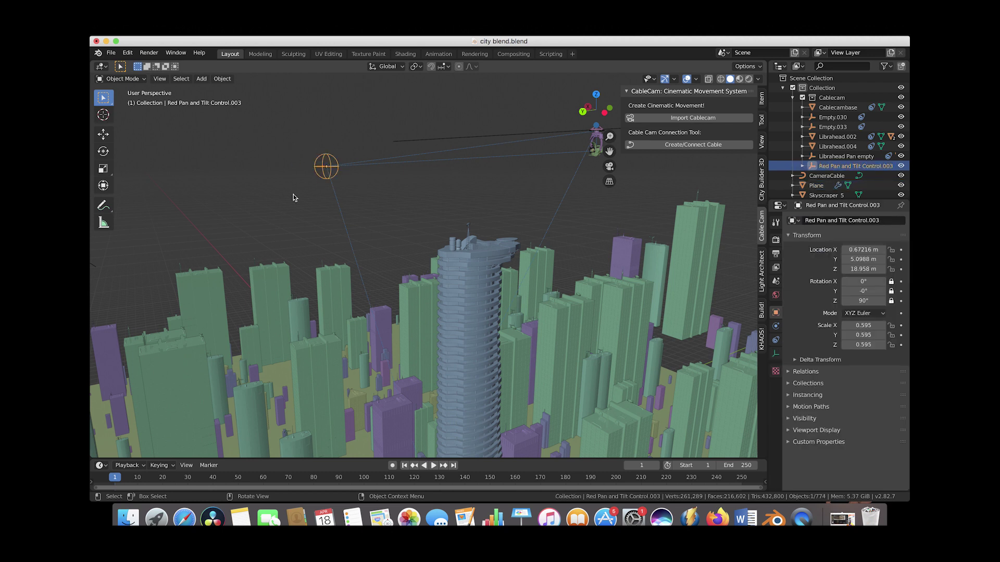
middle_click_drag(346, 193, 346, 201)
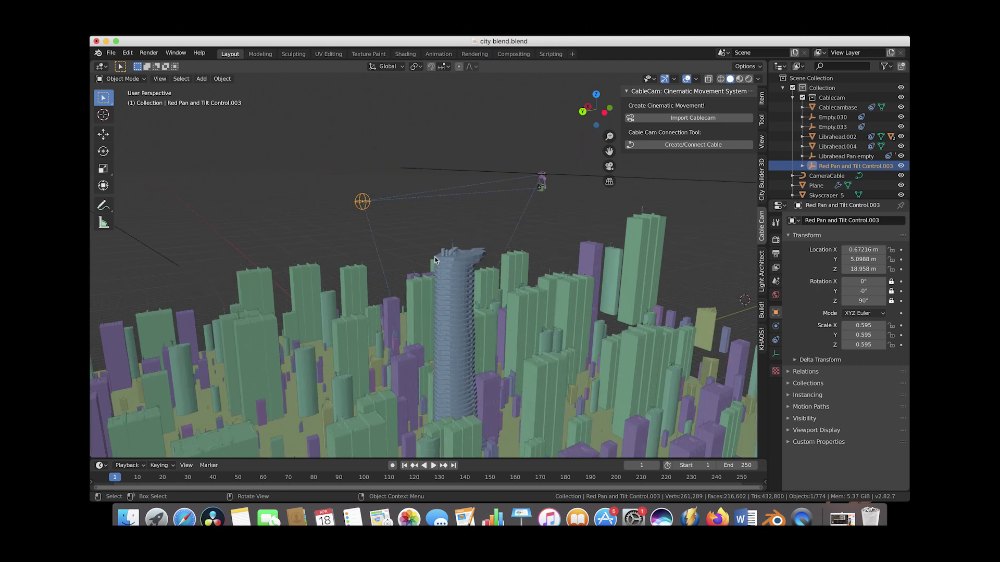
middle_click_drag(421, 255, 492, 263)
key("g")
left_click(448, 242)
key("g")
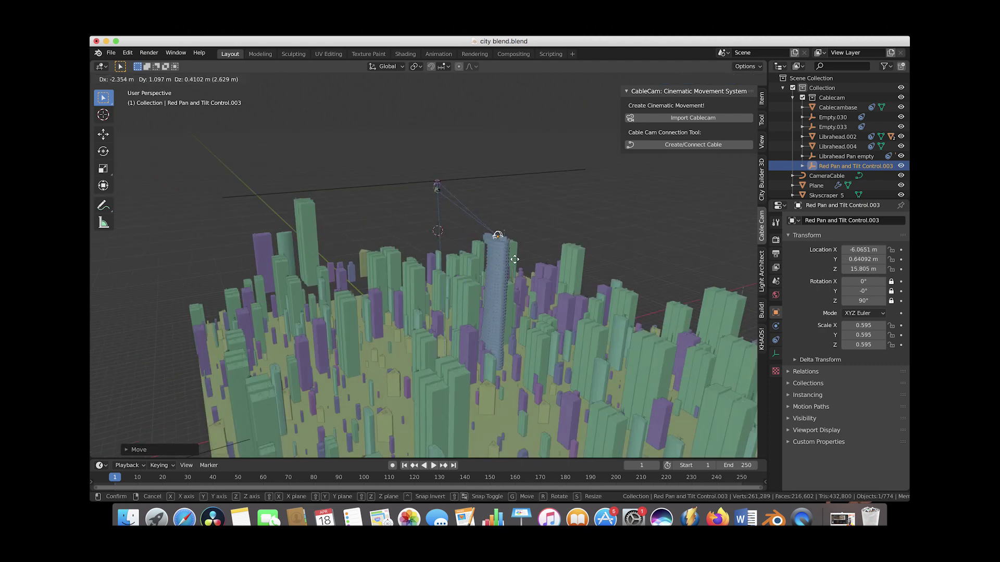
left_click(514, 264)
scroll(514, 263, "right", 10)
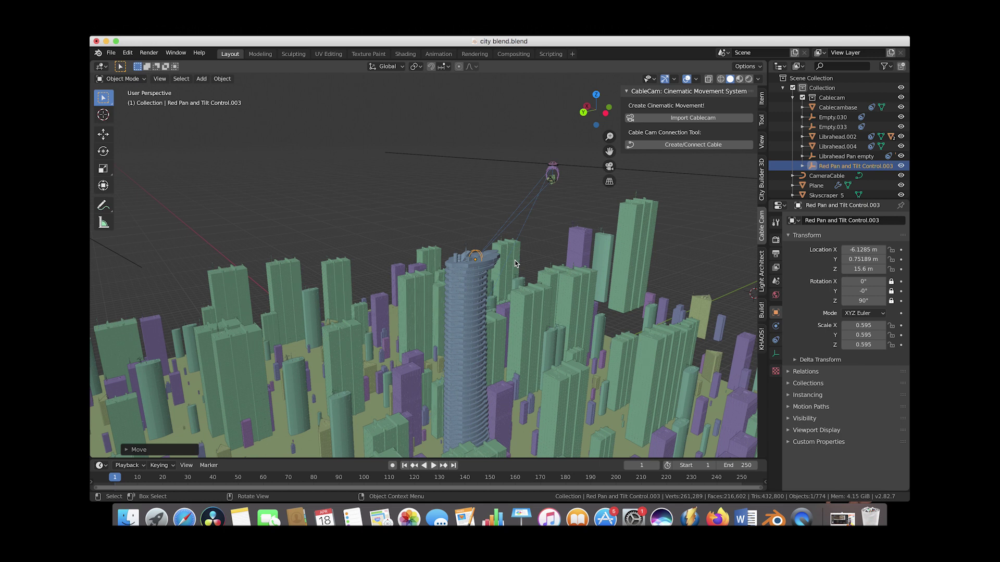
key("g")
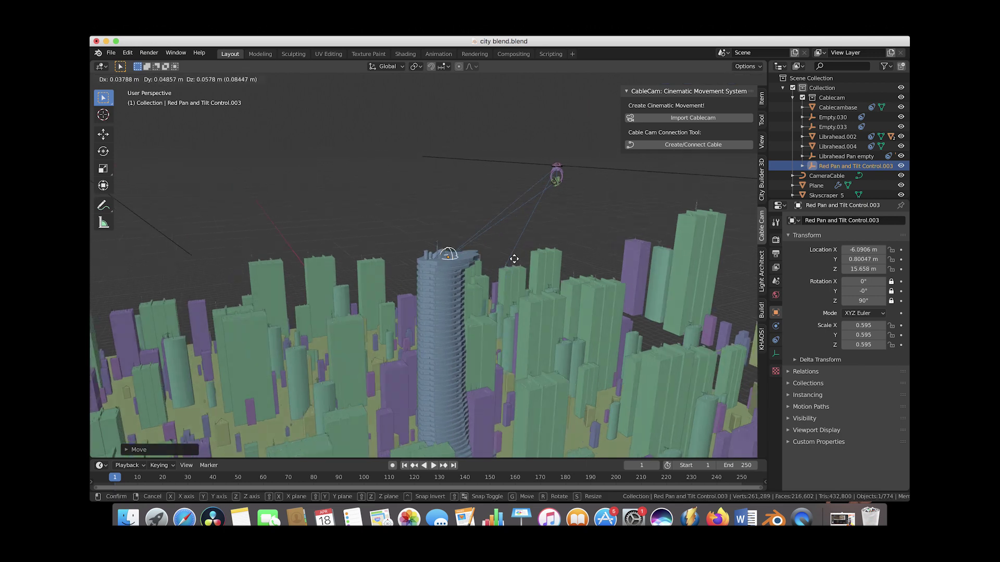
left_click(511, 260)
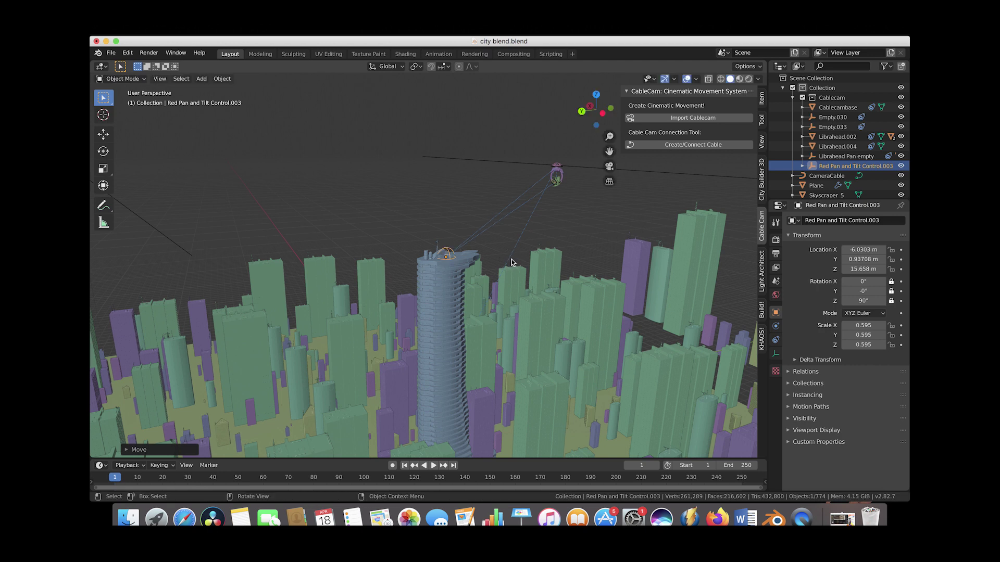
Look through the rig's camera to check how it frames the skyscraper
left_click(160, 78)
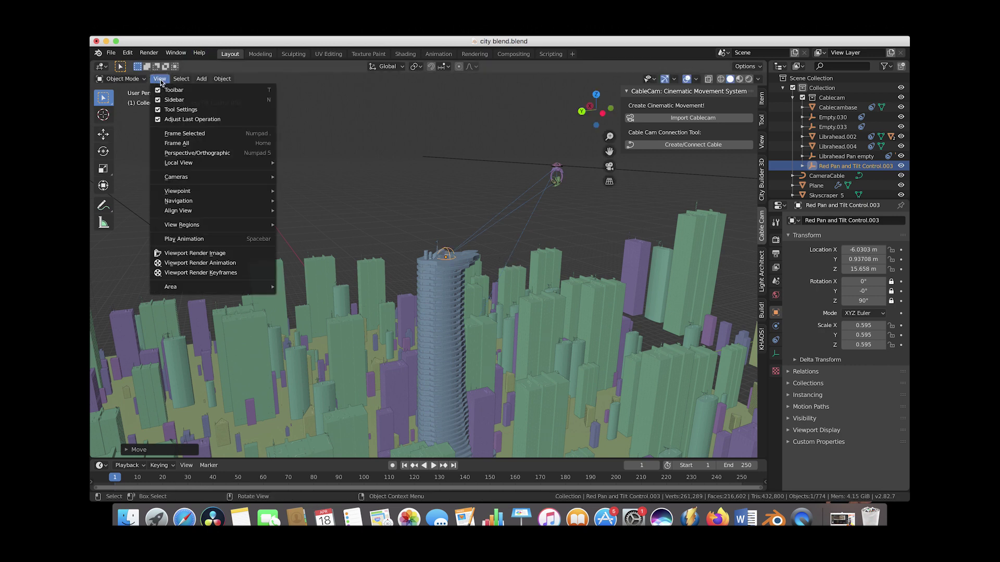
mouse_move(209, 193)
left_click(305, 190)
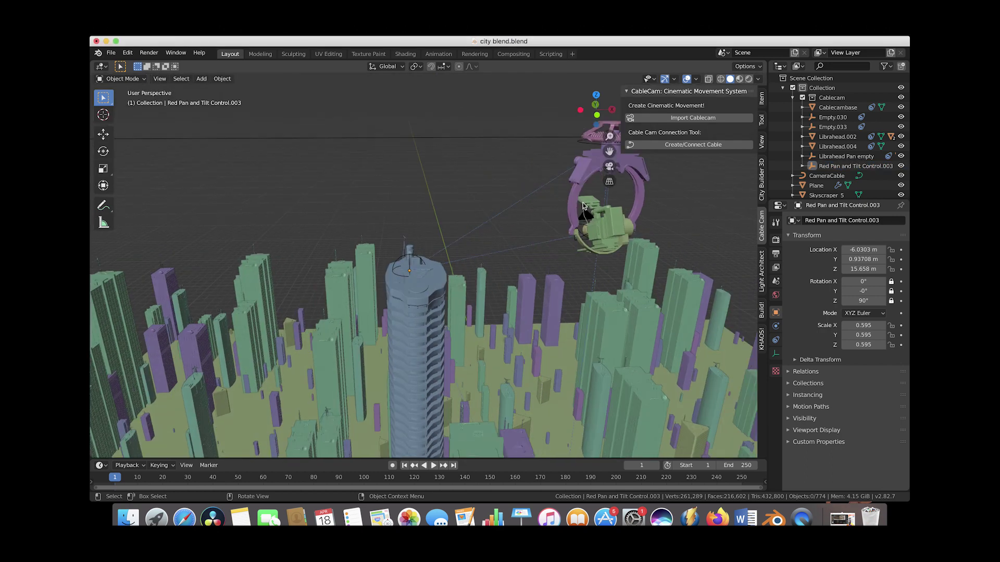
Select the camera mounted in the rig and set its focal length to 200 mm
middle_click_drag(582, 204, 574, 205)
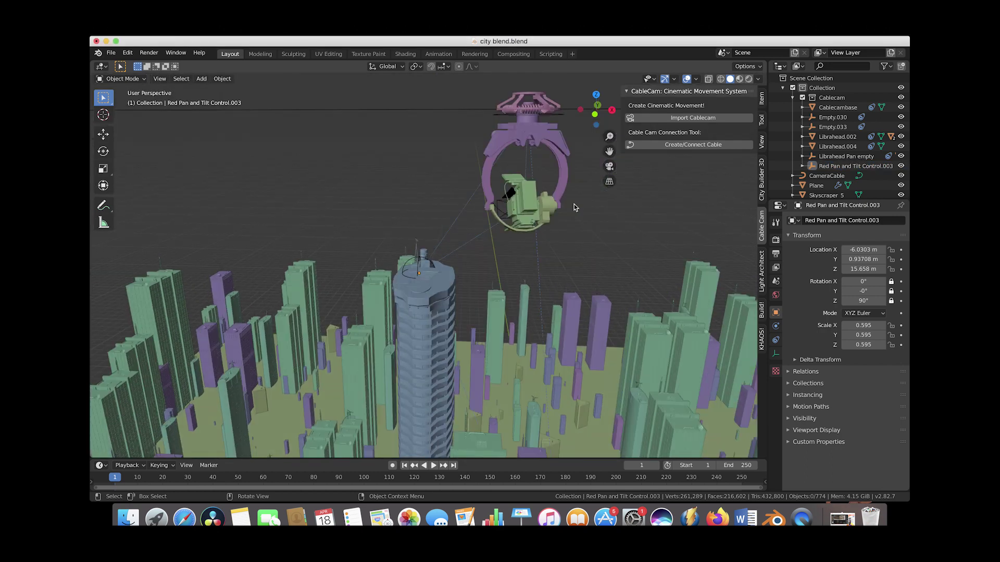
left_click(509, 196)
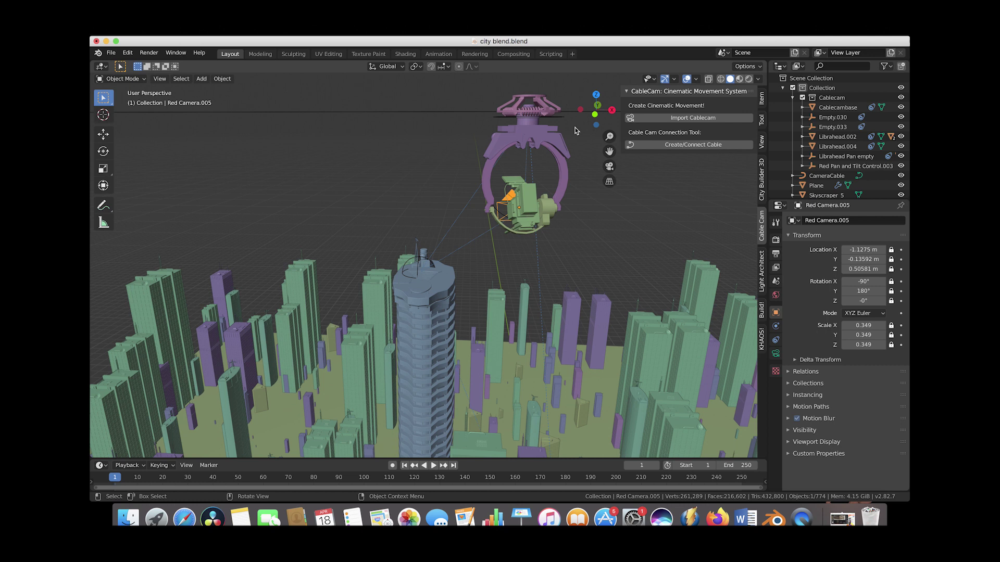
left_click(776, 355)
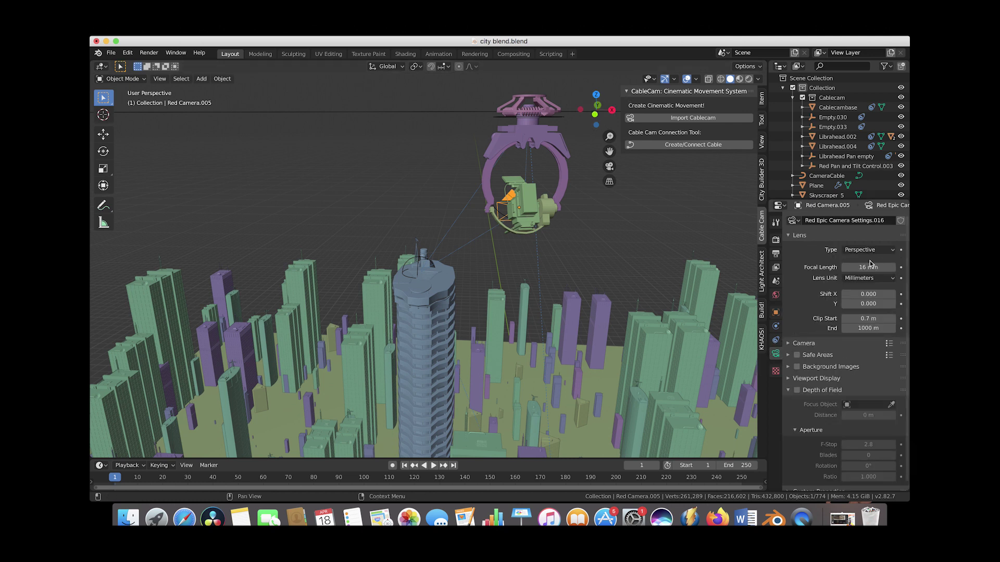
double_click(865, 267)
type("200")
key("Return")
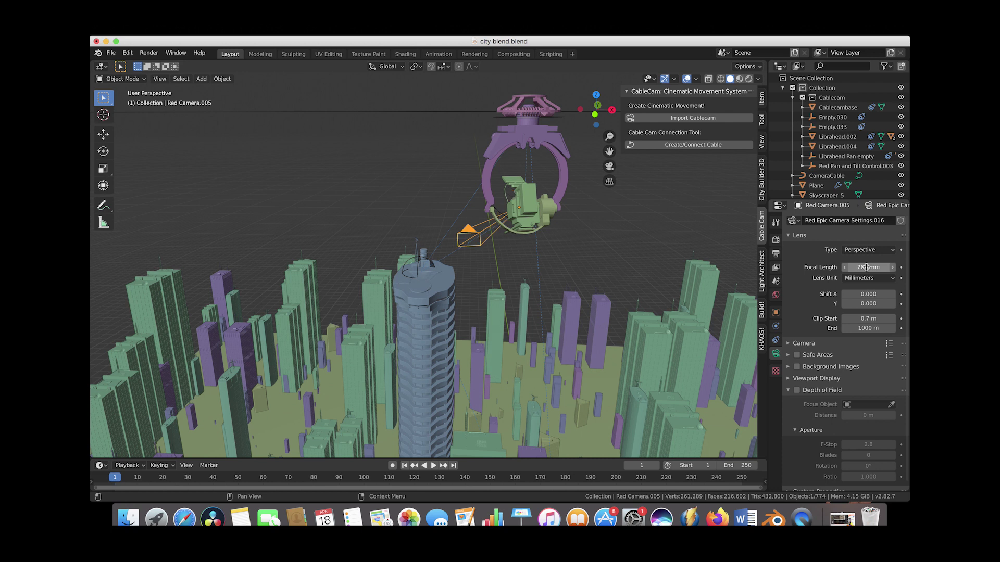
Inspect the longer lens from outside, check its framing through the camera, and return to the perspective view
middle_click_drag(661, 227, 697, 224)
left_click(696, 224)
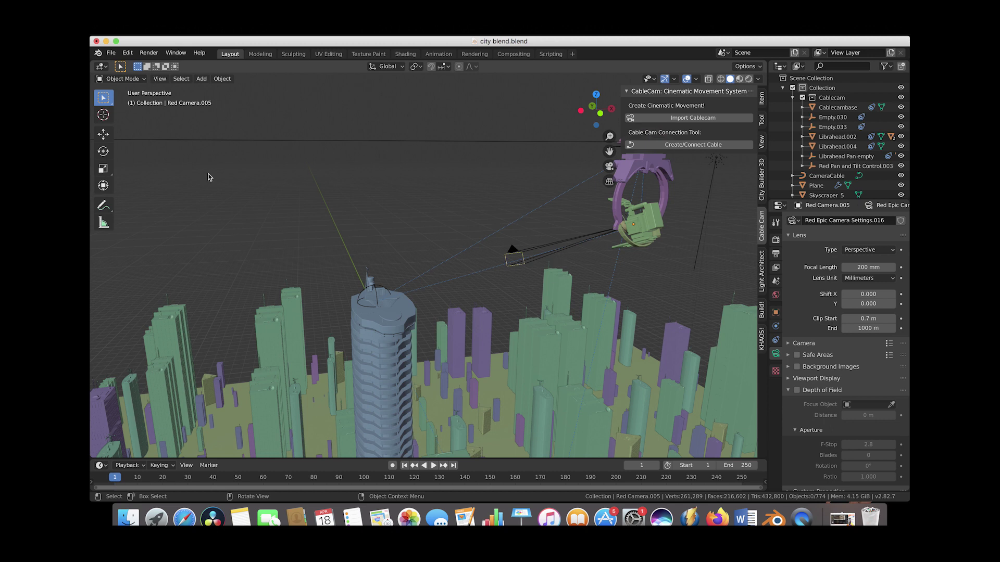
left_click(160, 79)
mouse_move(208, 177)
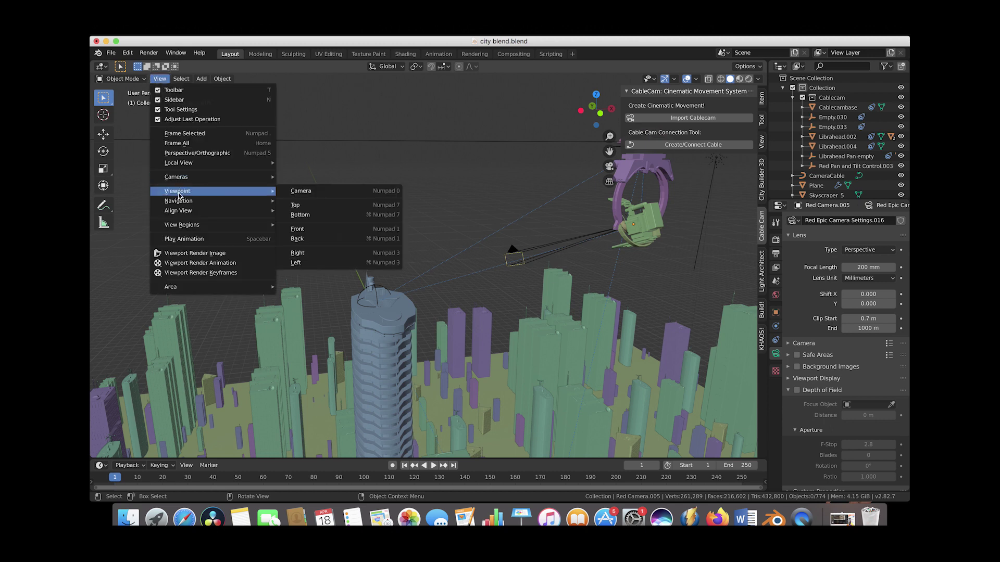
left_click(298, 192)
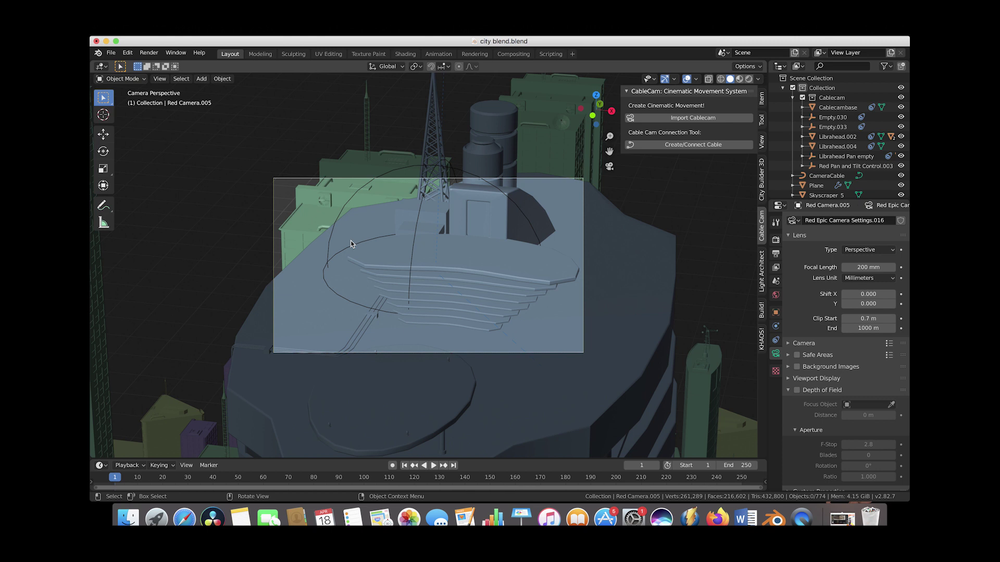
key("KP_0")
Move the whole camera cable farther away from the skyscraper, mainly along negative Y
scroll(471, 267, "down", 5)
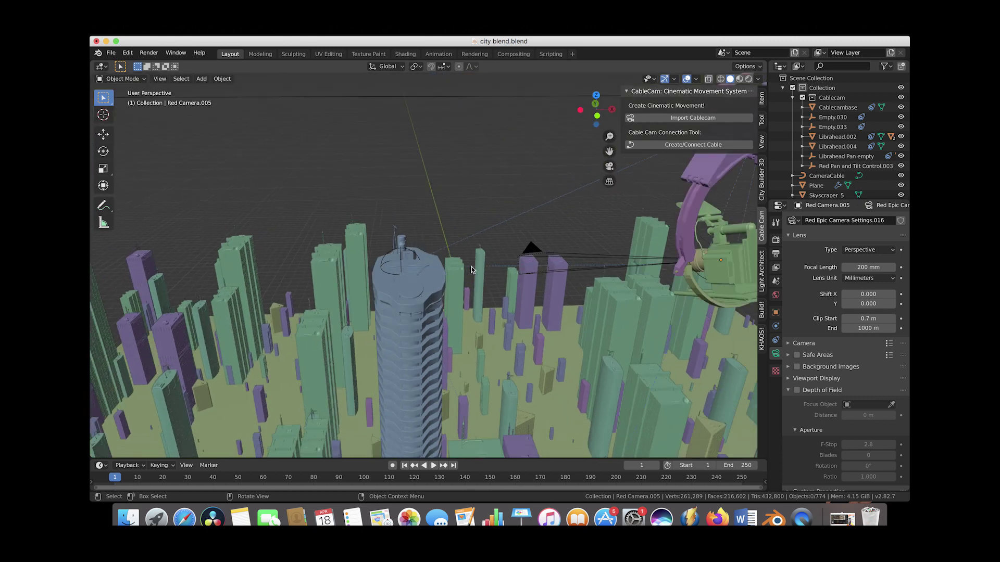
scroll(471, 267, "down", 6)
middle_click_drag(471, 267, 469, 259)
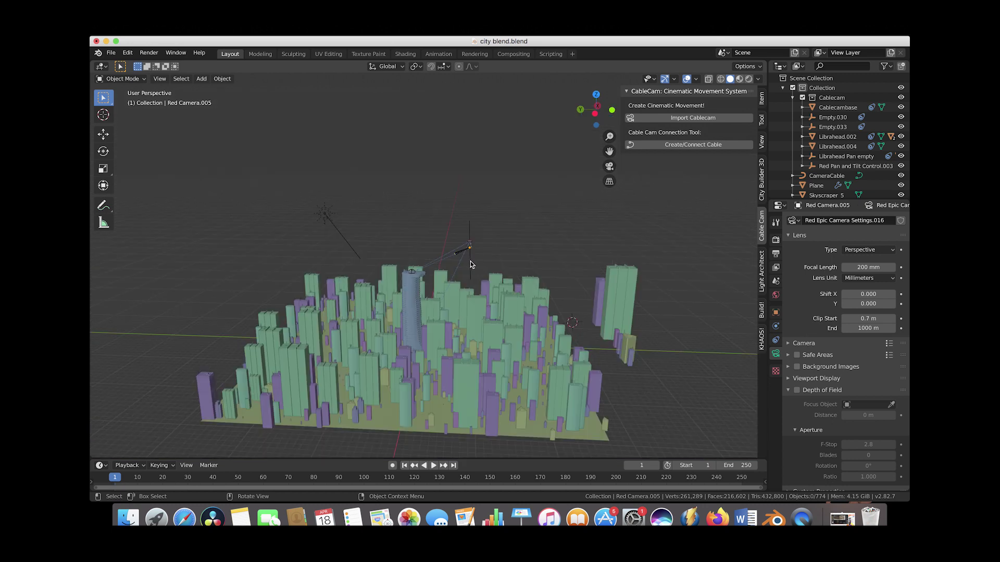
left_click(470, 262)
scroll(470, 262, "right", 10)
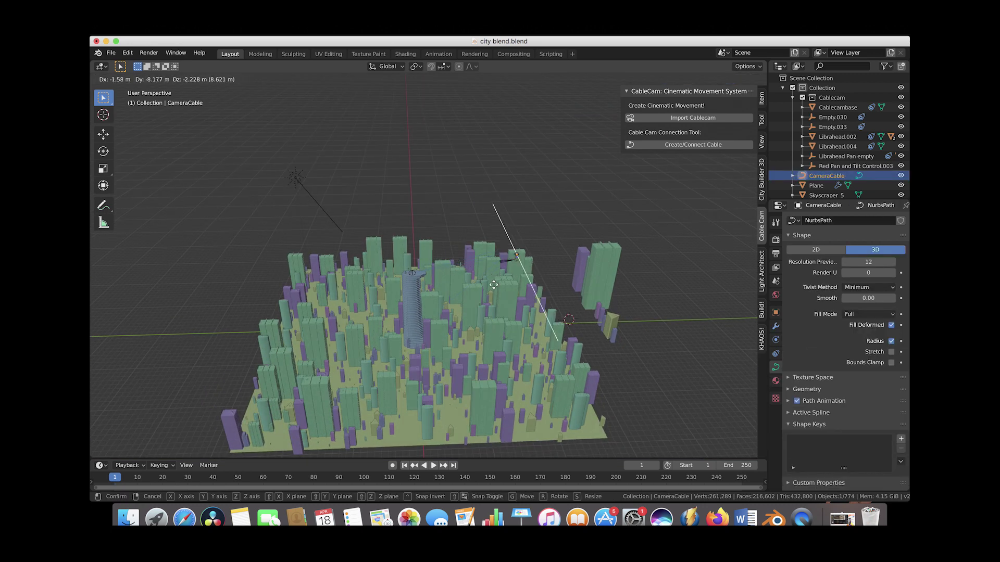
left_click(501, 283)
In Edit Mode, bend the cable's near half by moving its end control point inward and the neighbouring point outward
middle_click_drag(374, 233, 331, 233)
left_click(135, 79)
left_click(137, 80)
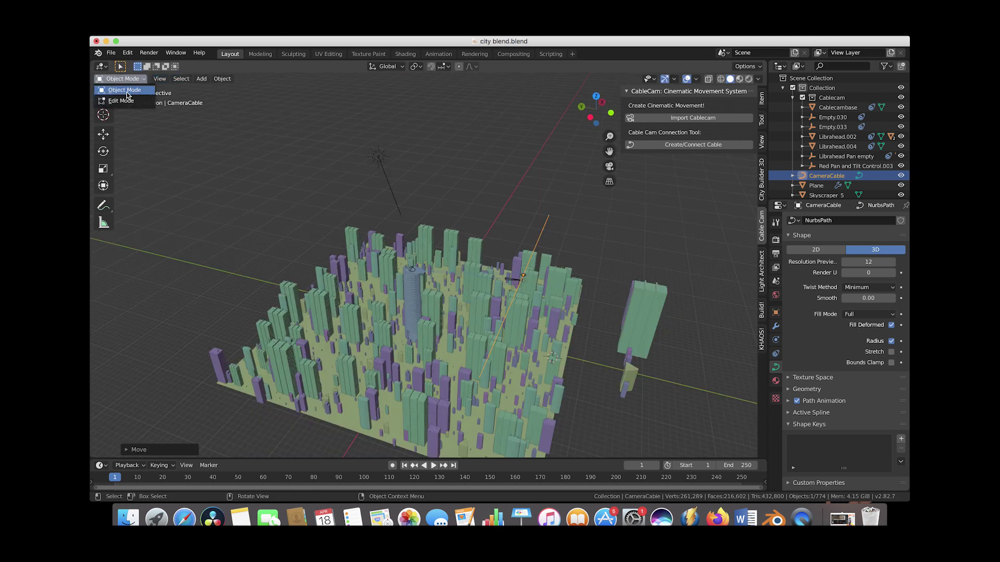
left_click(117, 98)
left_click(478, 379)
key("g")
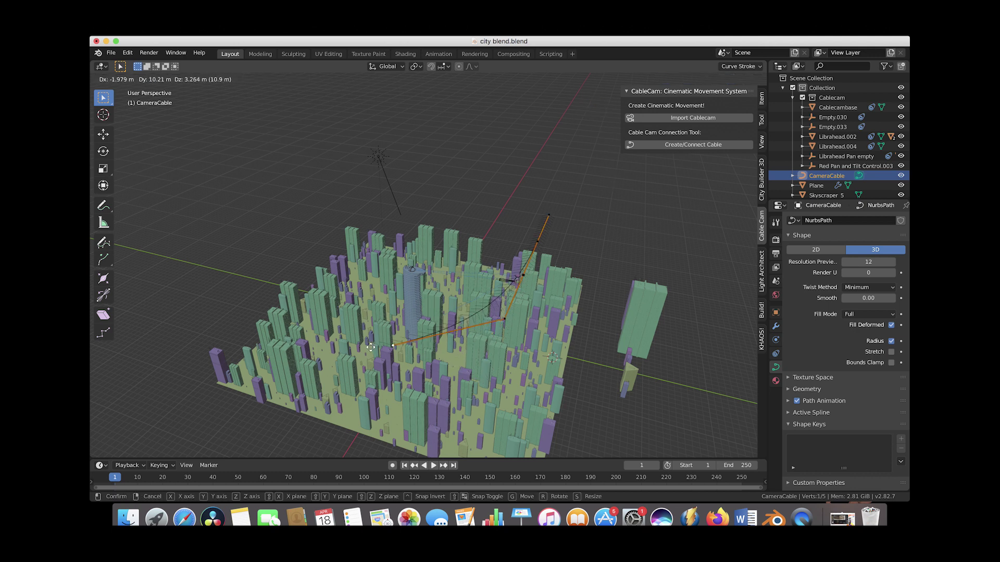
left_click(371, 350)
left_click(503, 321)
key("g")
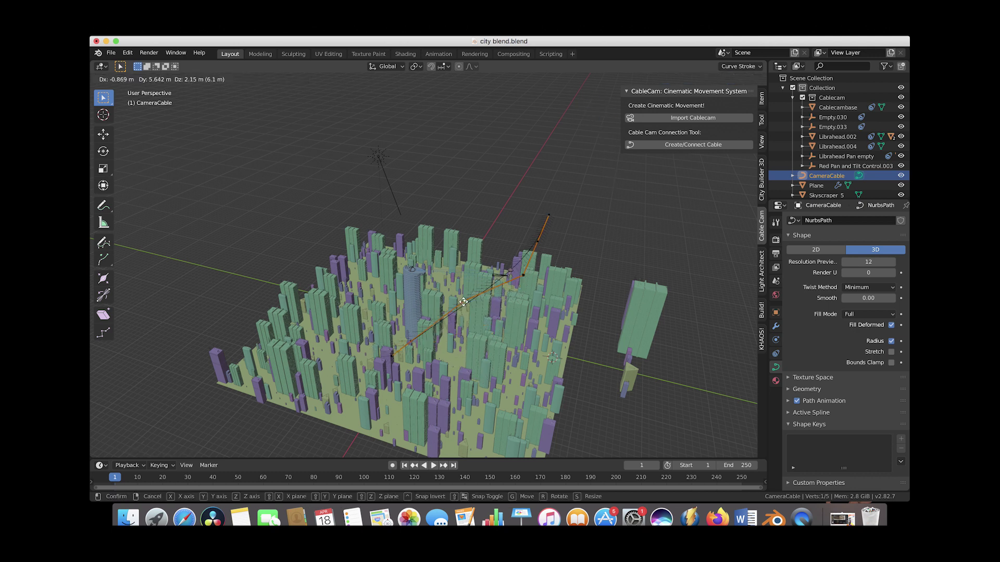
left_click(549, 250)
Bend the cable's far half around the skyscraper by moving its end control point inward and the adjacent point outward
left_click(549, 217)
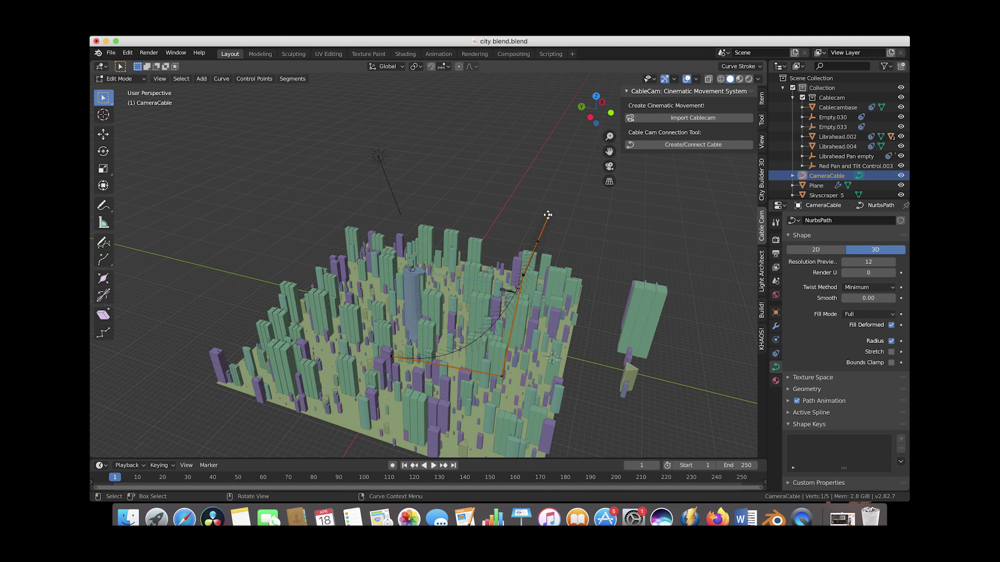
key("g")
left_click(472, 194)
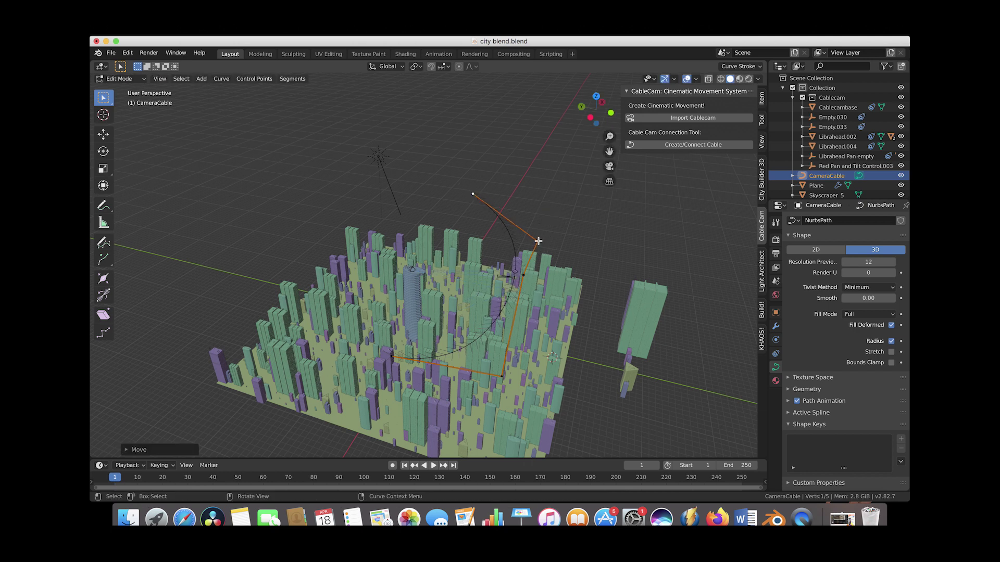
left_click(537, 241)
key("g")
left_click(522, 279)
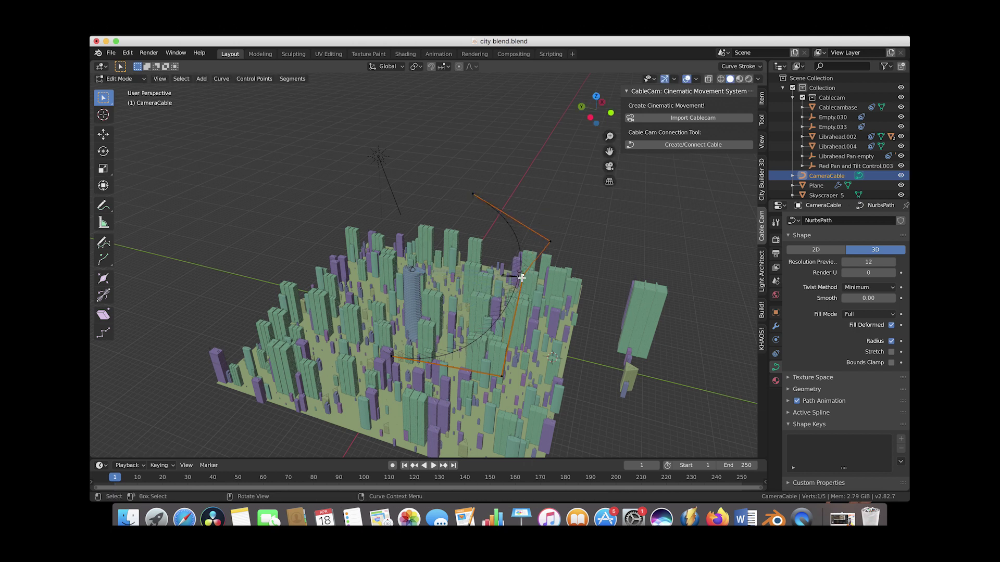
Split the 3D viewport into two side-by-side areas and show an enlarged camera view without the sidebar in the new one
left_click_drag(766, 66, 553, 83)
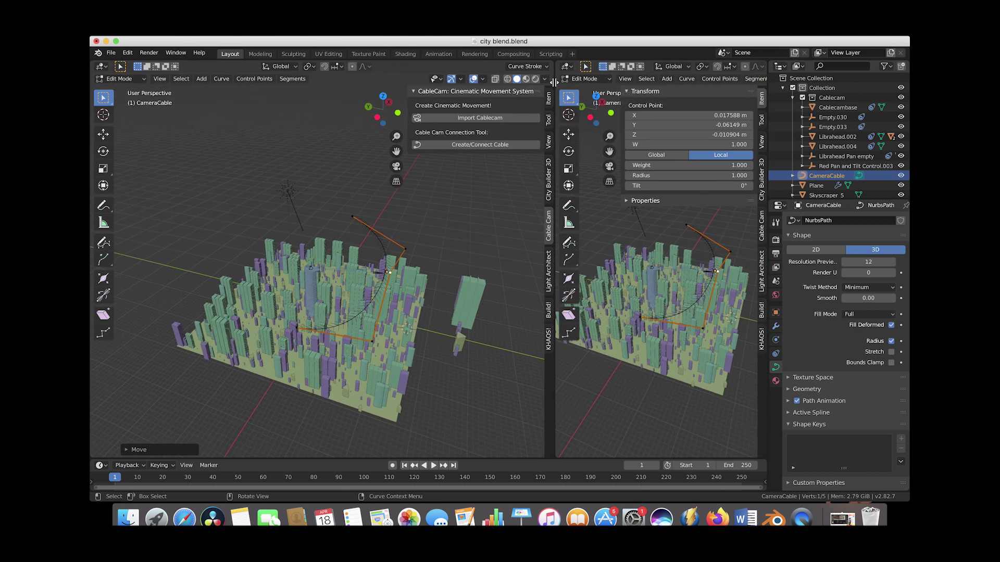
left_click(625, 78)
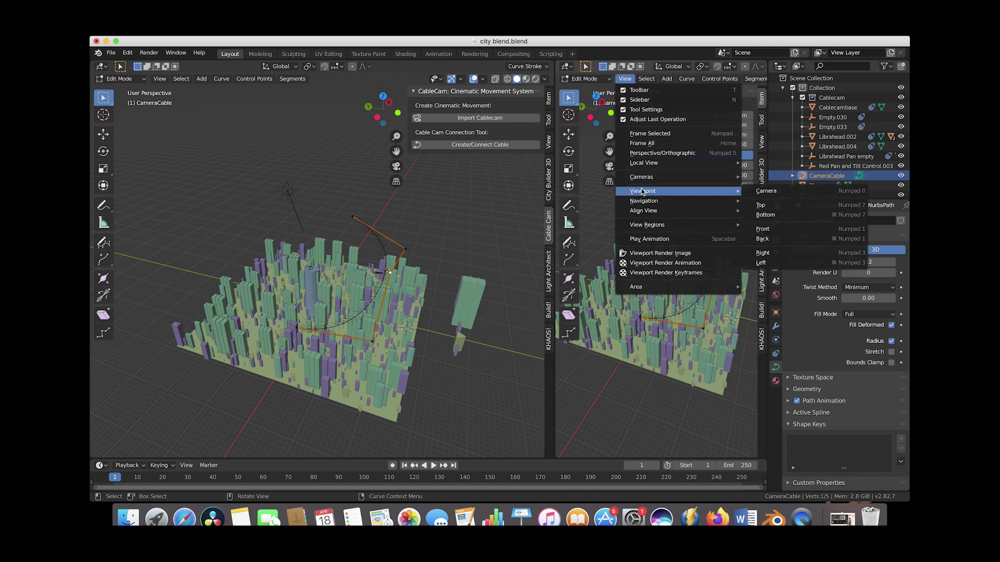
left_click(762, 192)
key("n")
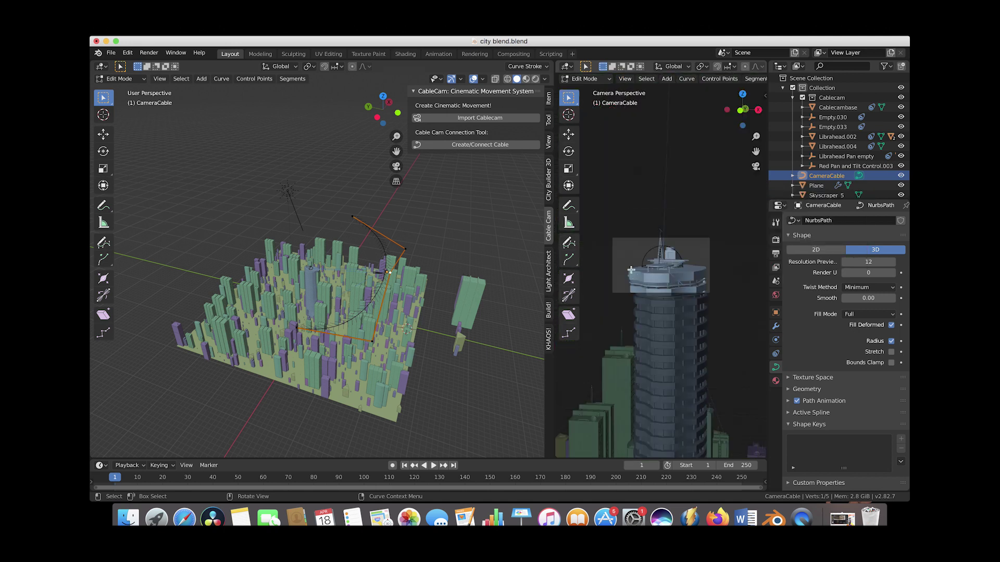
scroll(636, 277, "up", 5)
scroll(337, 327, "up", 3)
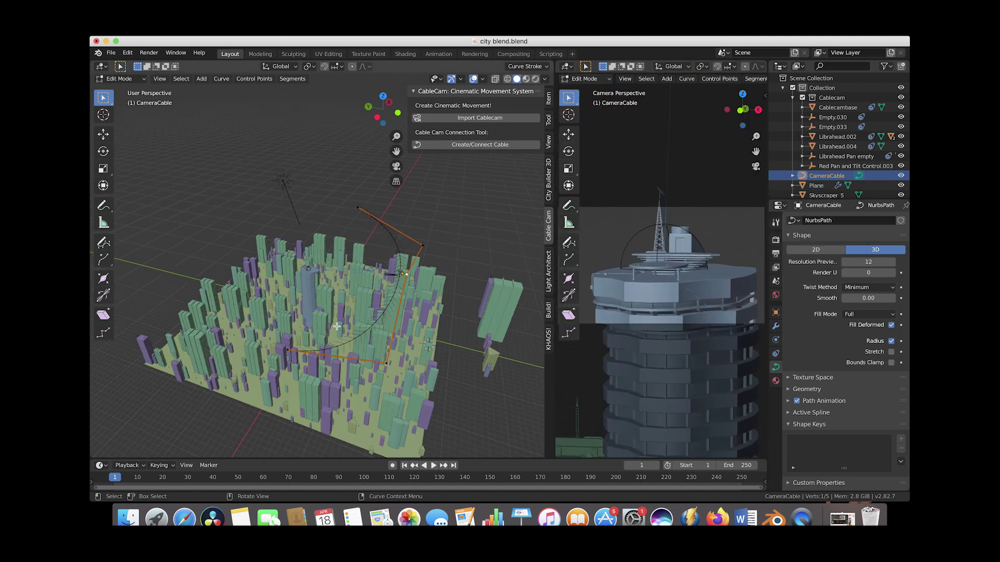
Raise the cable's middle control point by about 17.5 m
middle_click_drag(339, 287, 419, 263)
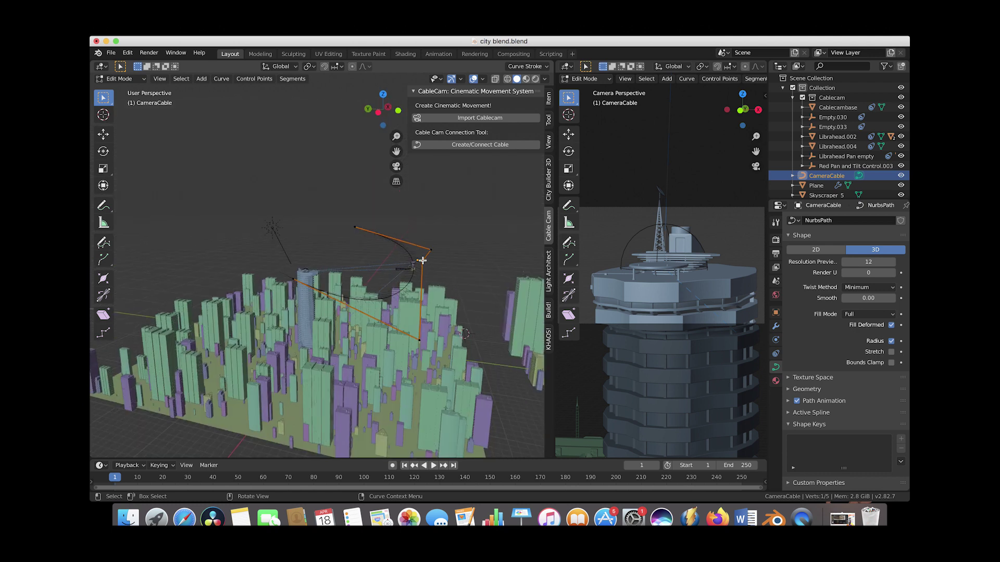
key("g")
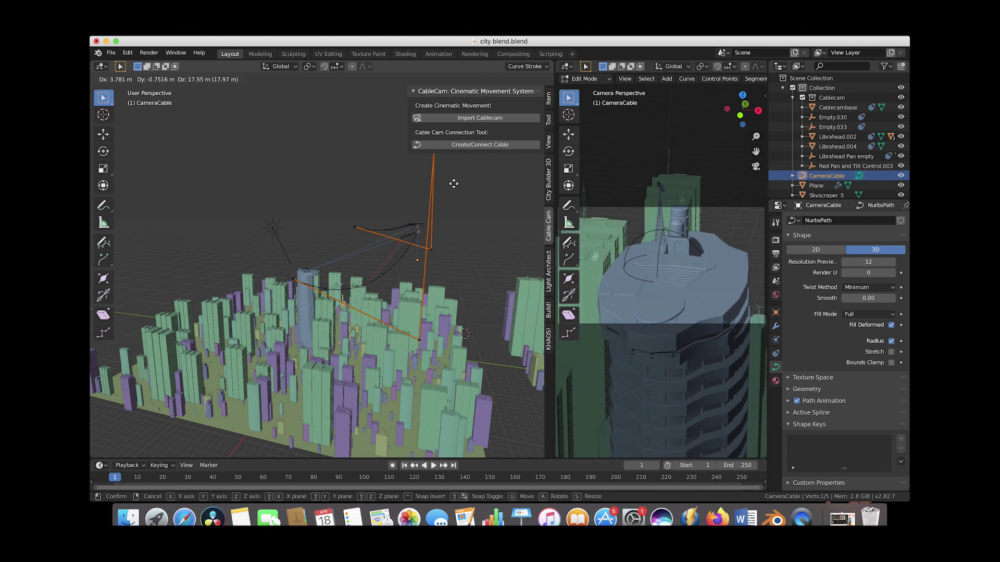
left_click(454, 184)
Reposition the cable's end control points to refine the curve around the skyscraper
middle_click_drag(377, 268, 317, 357)
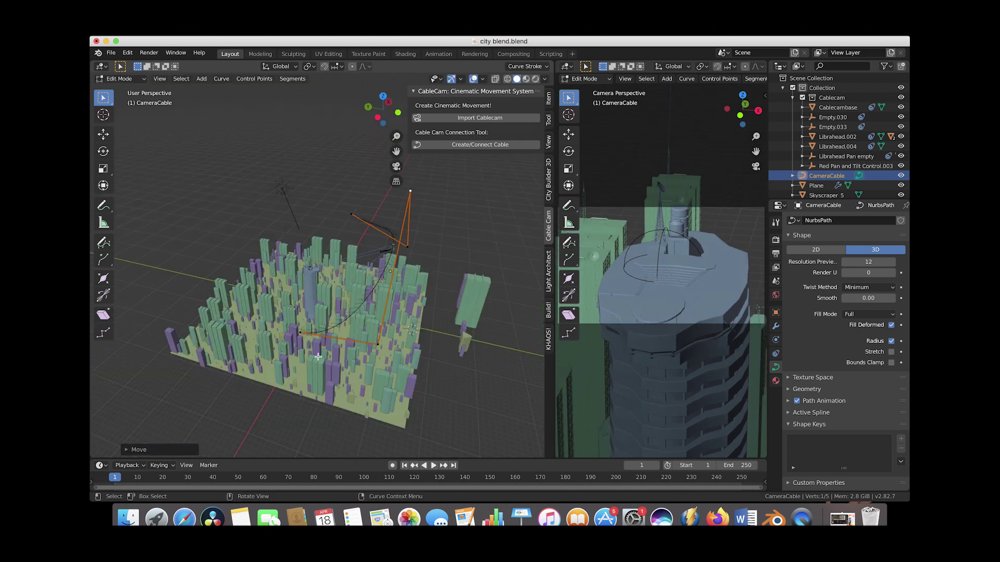
left_click(301, 334)
key("g")
left_click(286, 349)
middle_click_drag(382, 345, 409, 259)
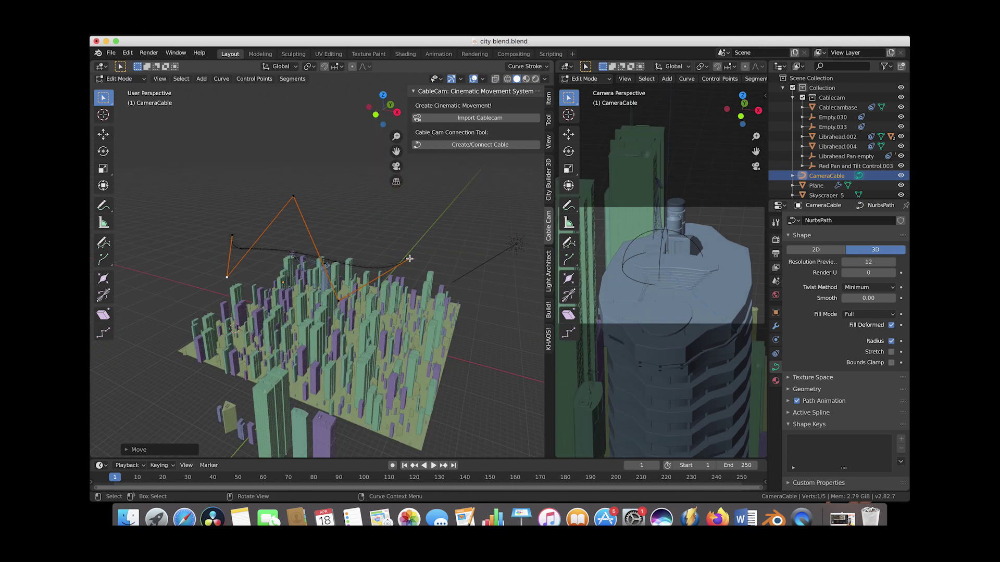
left_click(409, 259)
key("g")
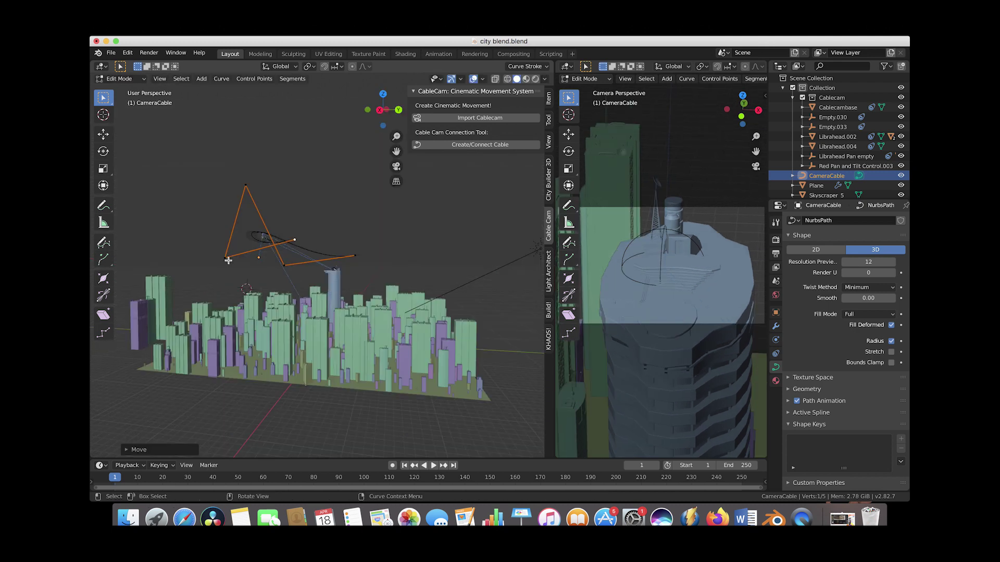
Raise the control point next to the cable's near end by about 3.5 m and check the curve's shape
left_click(225, 256)
key("g")
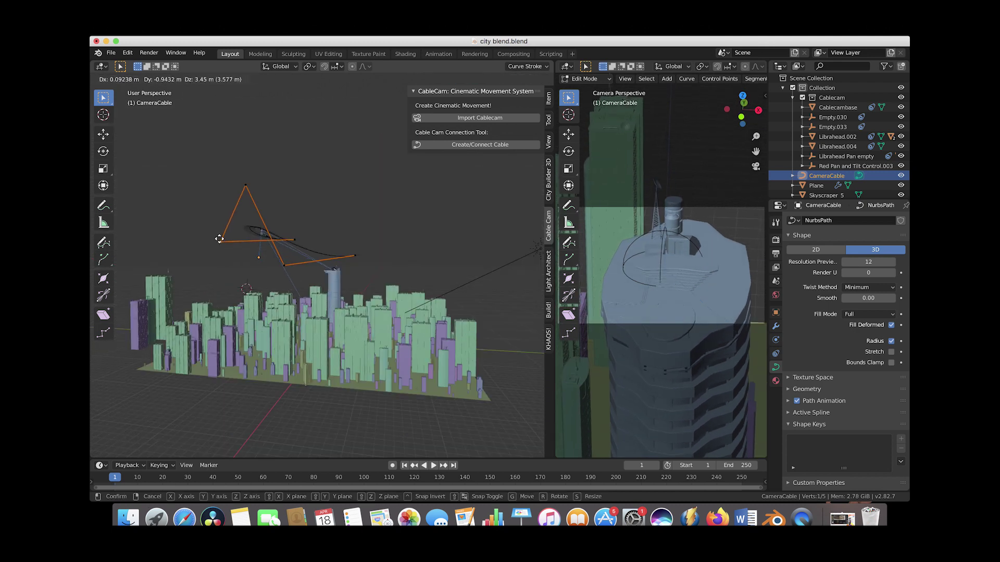
left_click(219, 237)
middle_click_drag(219, 237, 355, 228)
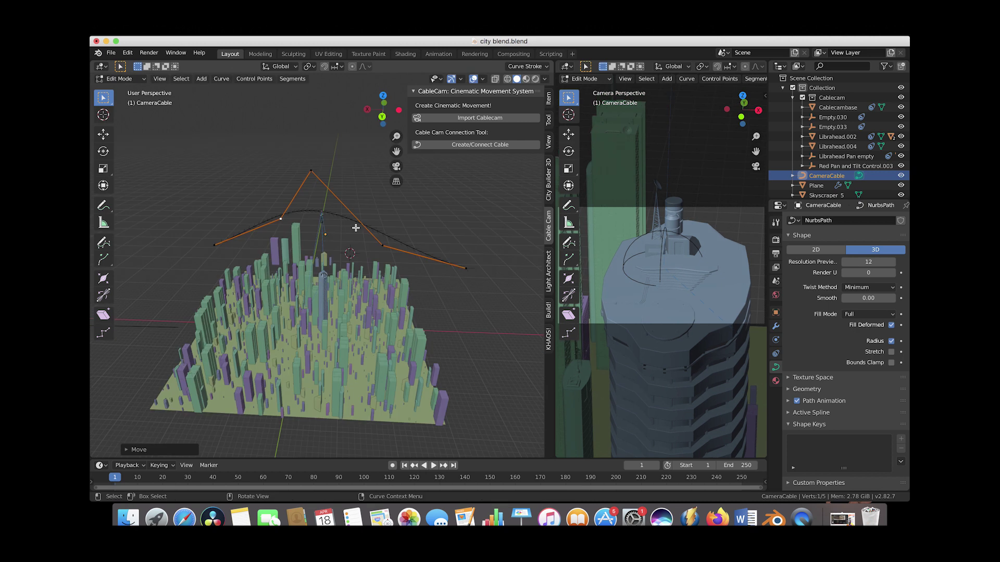
Finish editing the cable's control points by returning to Object Mode, and inspect the cable's course over the city
middle_click_drag(229, 234, 255, 216)
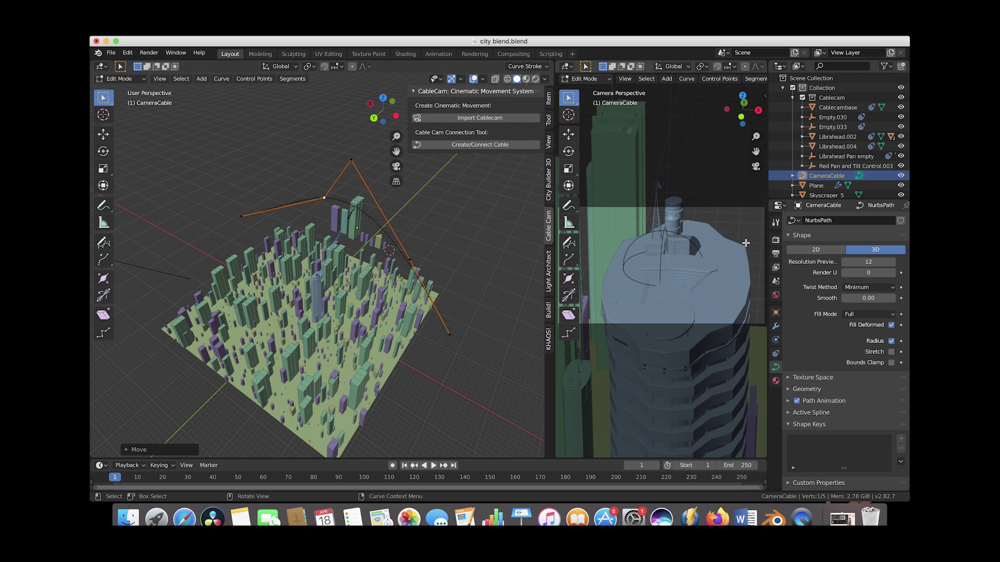
scroll(295, 336, "down", 5)
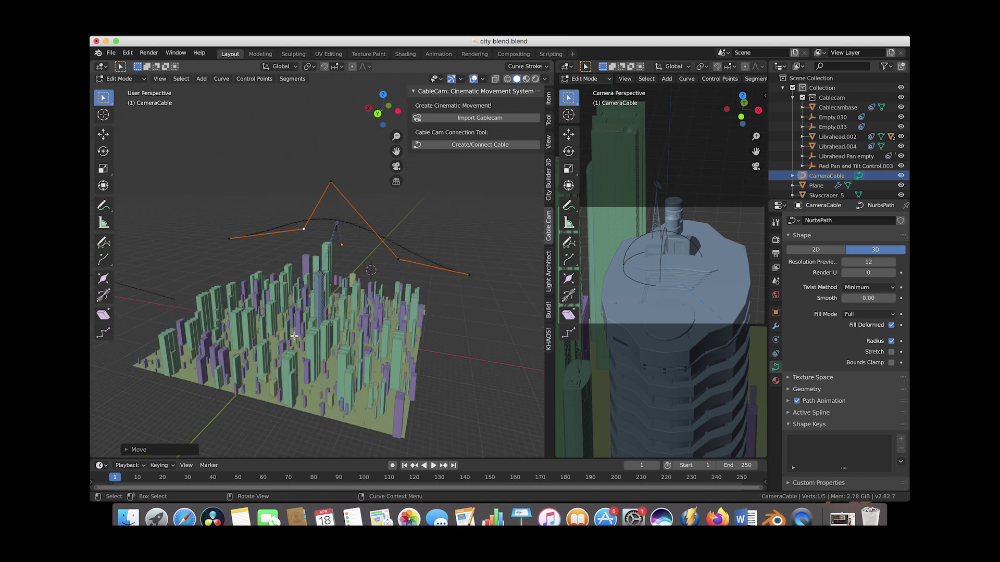
left_click(120, 78)
left_click(119, 86)
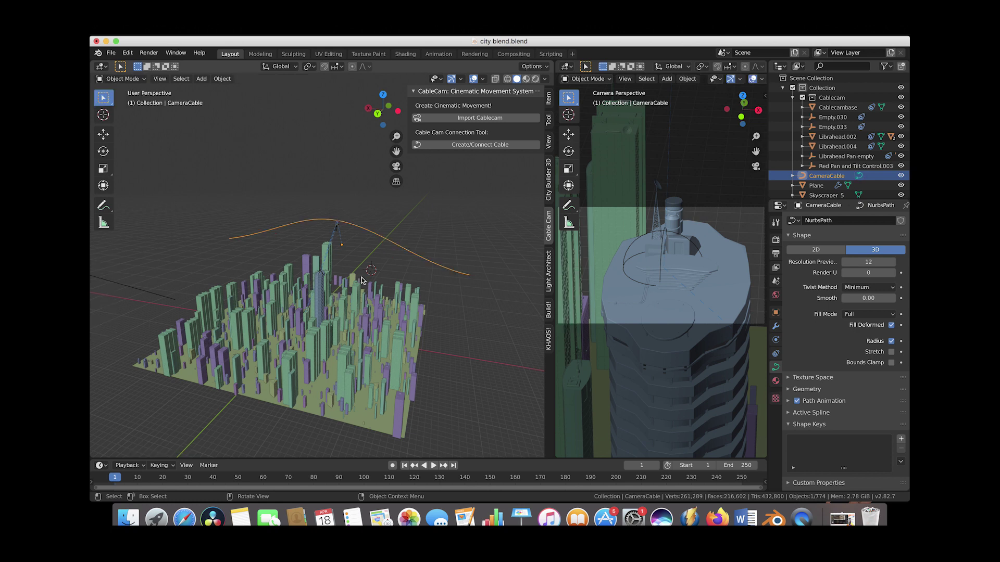
scroll(361, 281, "right", 3)
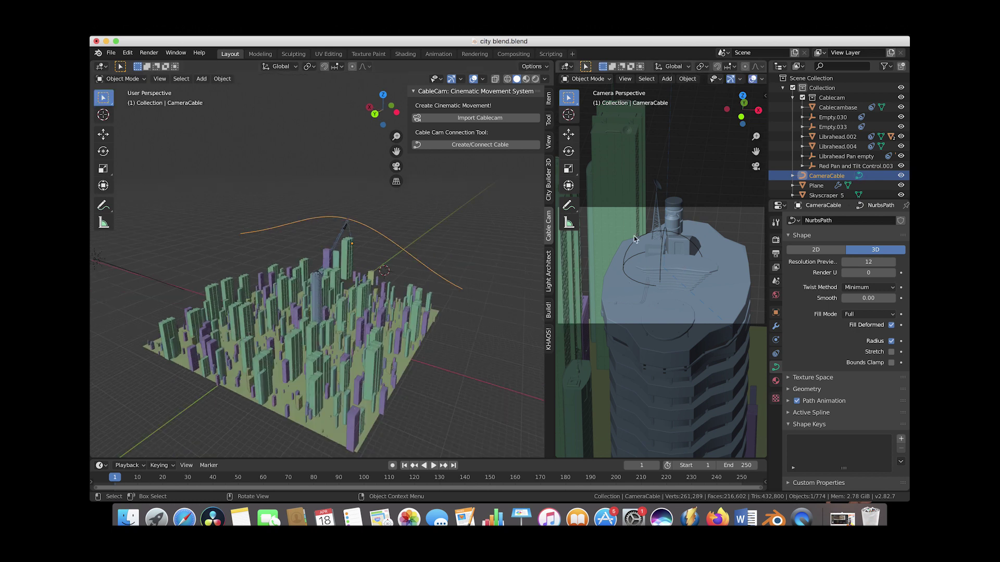
scroll(315, 274, "right", 8)
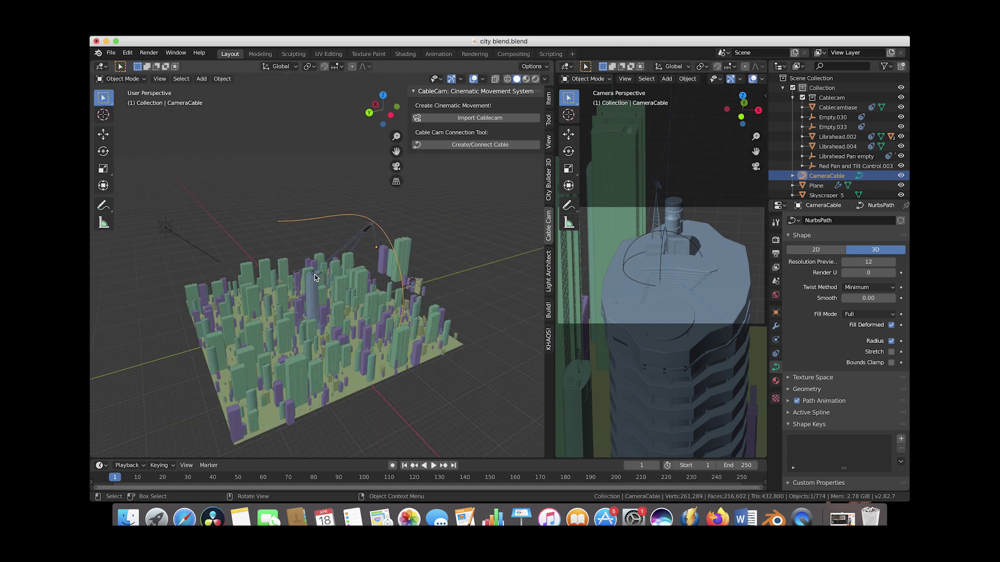
Move the whole camera cable along the global Y axis and raise it along Z above the city
scroll(315, 278, "left", 3)
key("g")
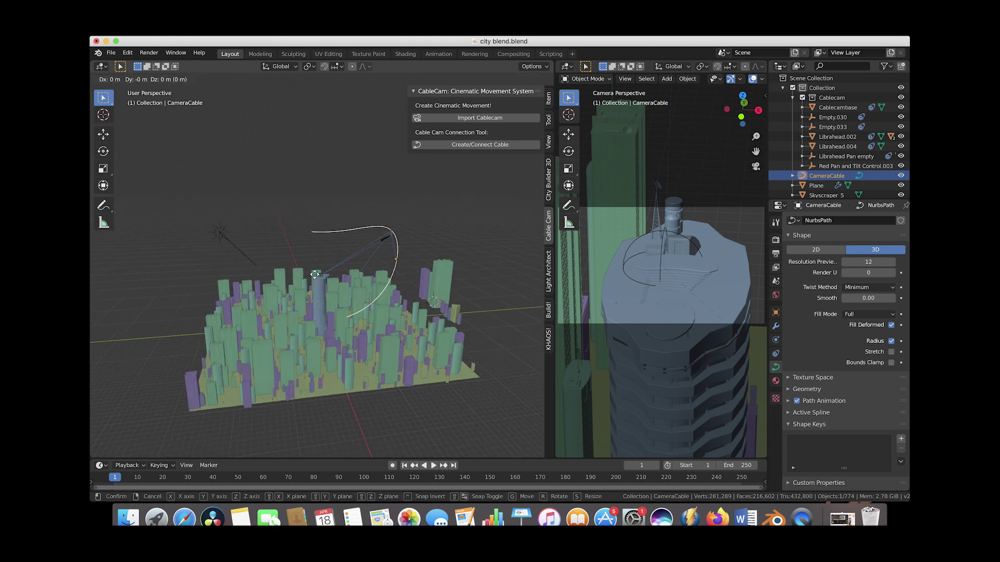
key("y")
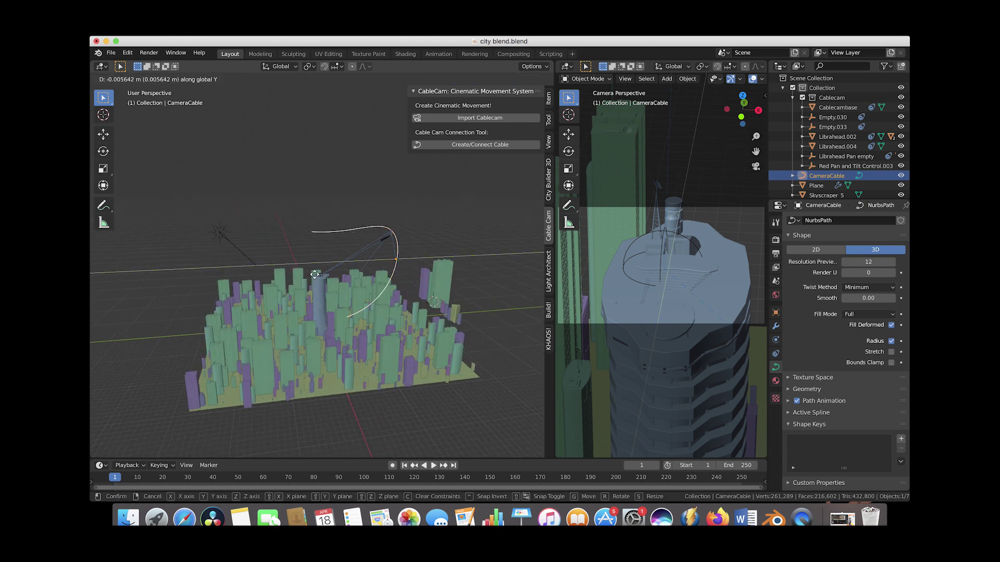
left_click(361, 273)
key("g")
key("z")
left_click(412, 215)
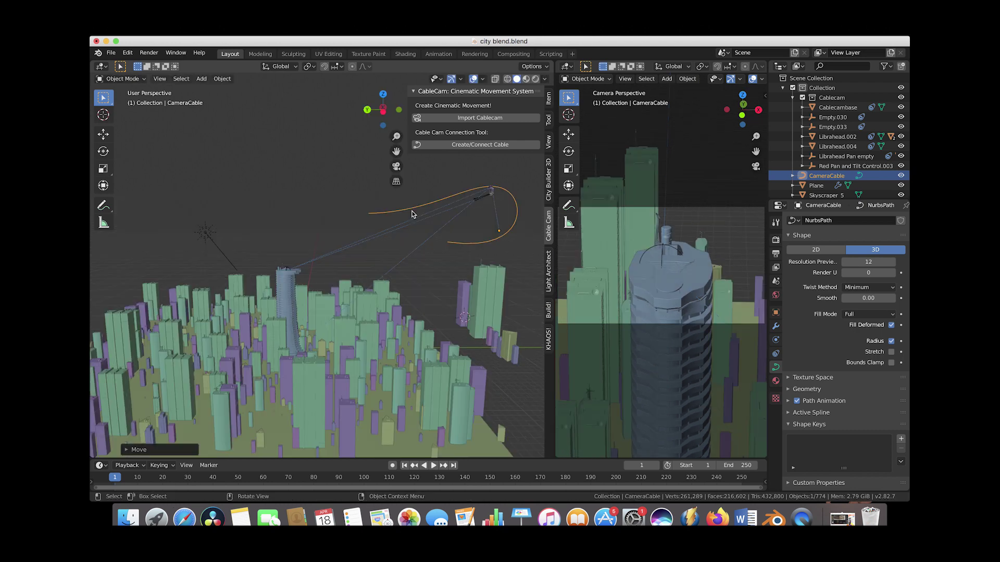
Select the Cablecam base and slide it along the cable to test the camera's travel around the skyscraper
middle_click_drag(411, 214, 239, 306)
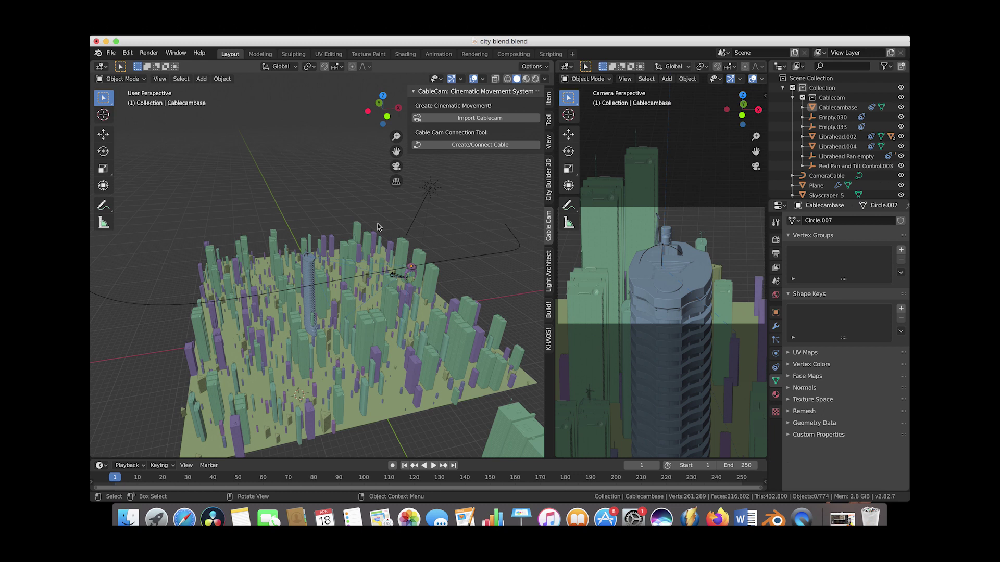
middle_click_drag(370, 226, 380, 226)
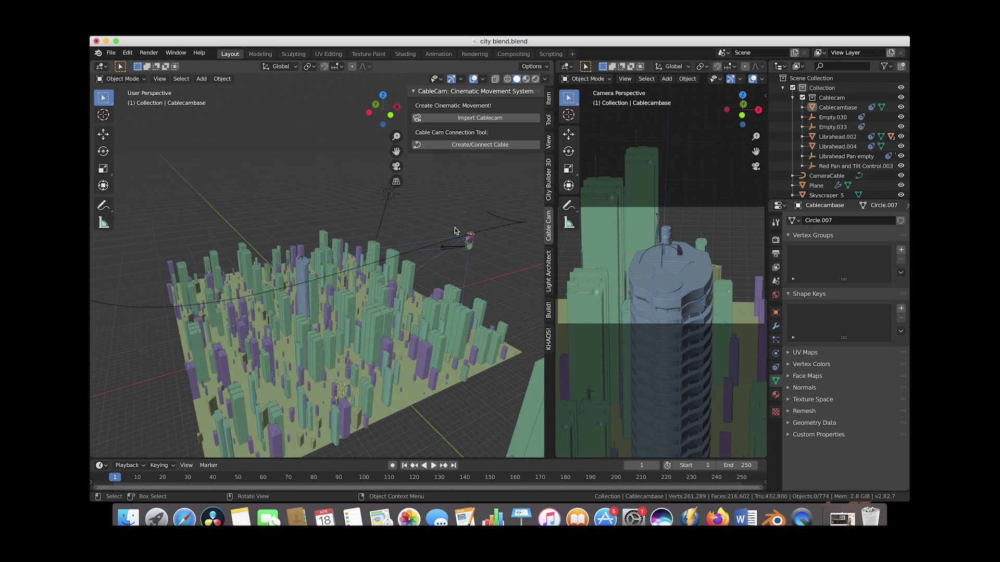
left_click(472, 236)
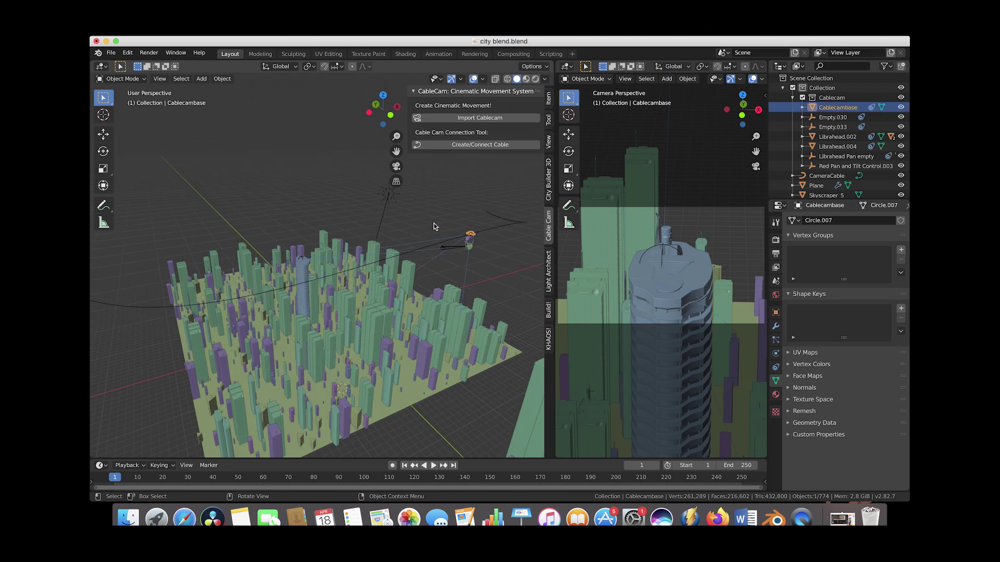
scroll(436, 226, "down", 4)
key("g")
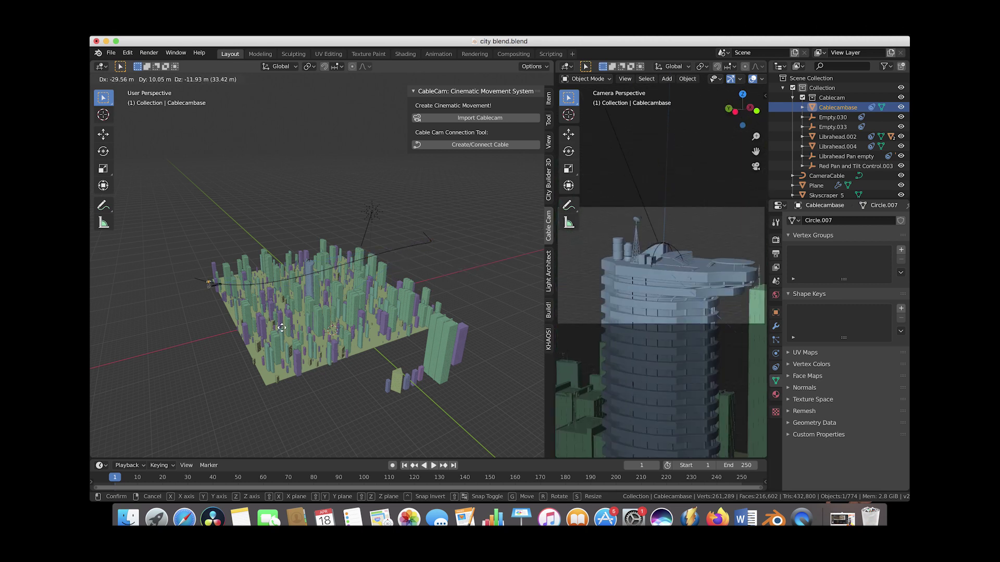
left_click(358, 304)
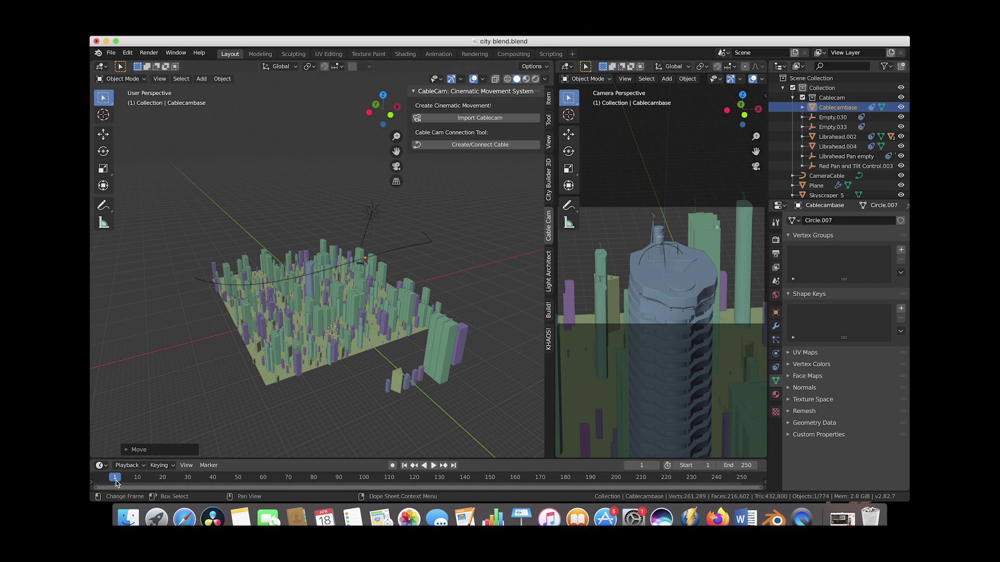
Set the animation's end frame to 100
left_click(744, 466)
type("100")
key("Return")
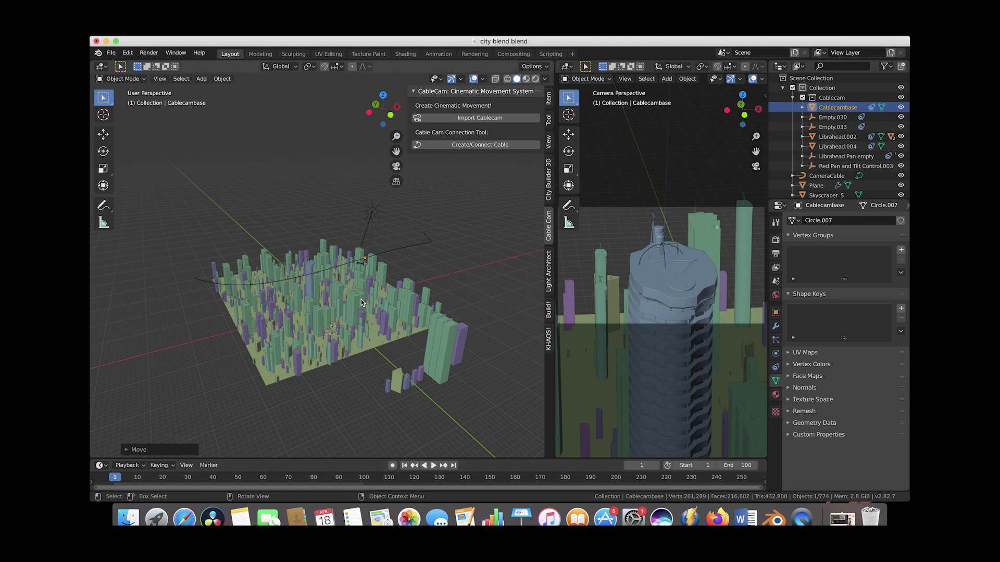
Move the Cablecam base to the cable end at the city's edge and insert a LocRotScale keyframe at frame 1
key("g")
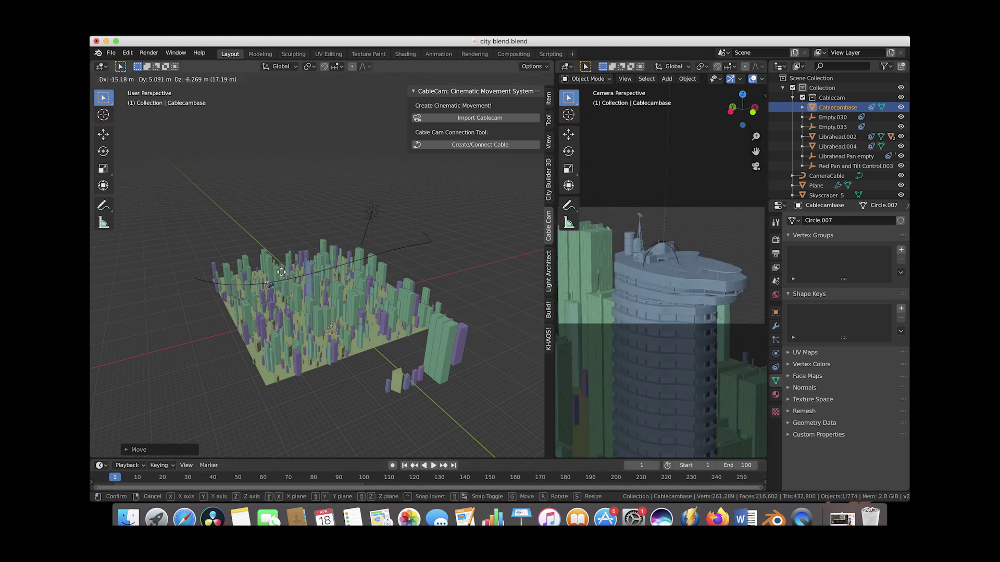
left_click(226, 280)
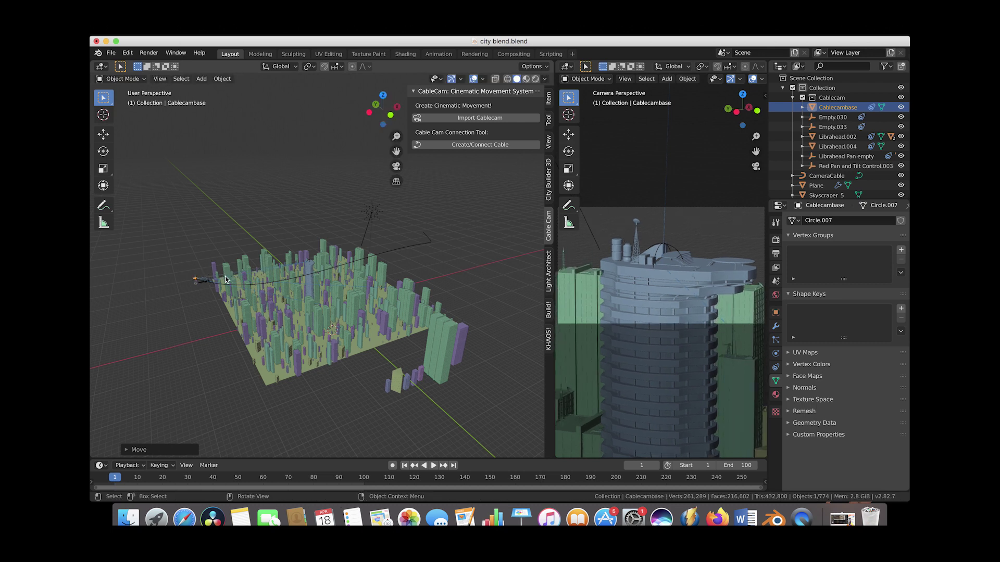
key("i")
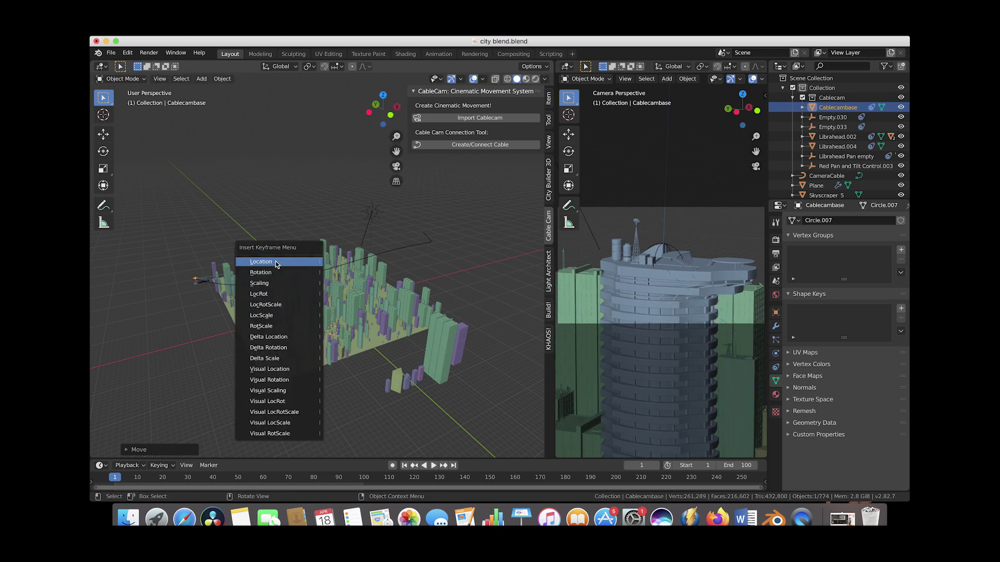
left_click(280, 308)
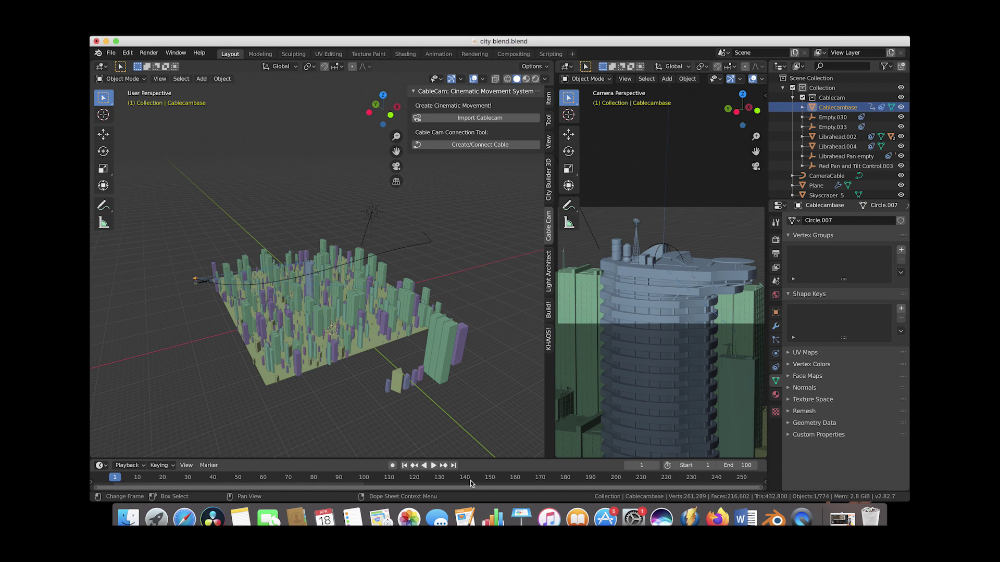
At frame 100, move the Cablecam base to the opposite end of the cable and insert a LocRotScale keyframe
left_click(364, 480)
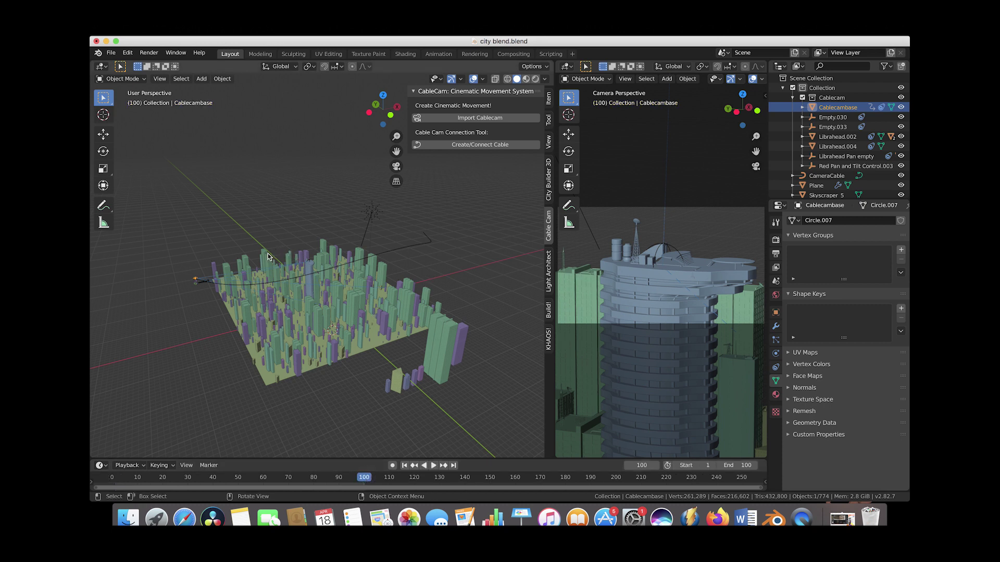
key("g")
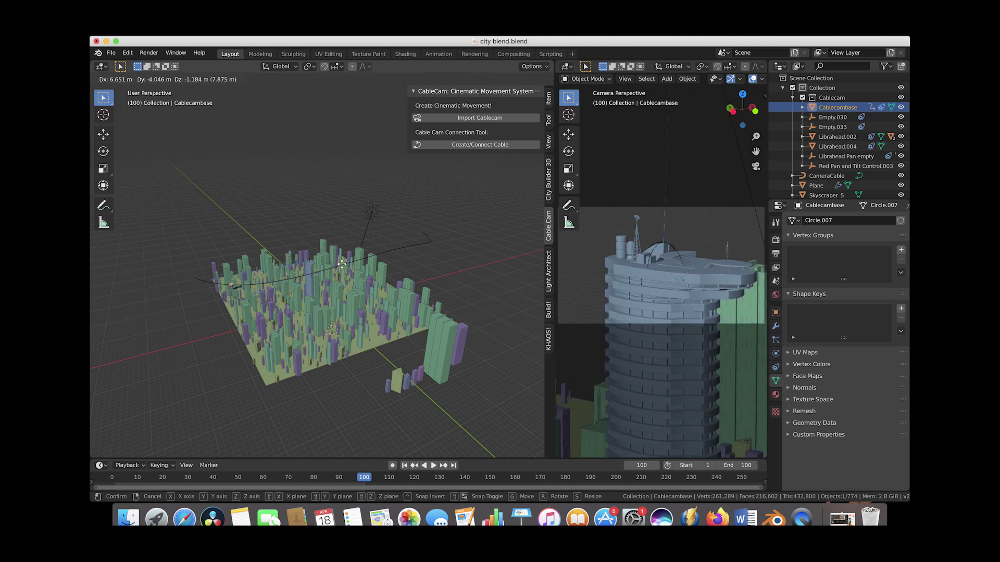
left_click(112, 145)
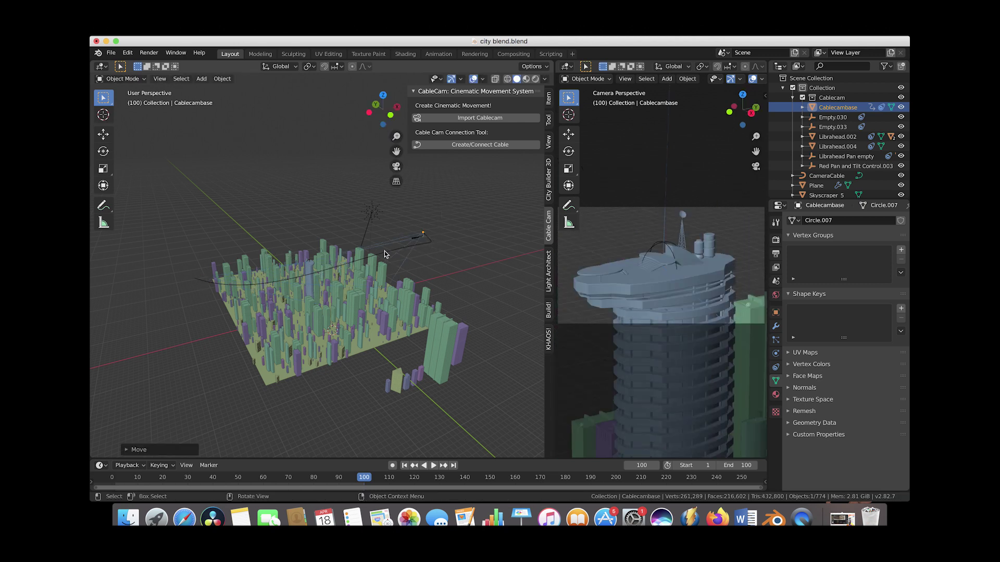
key("i")
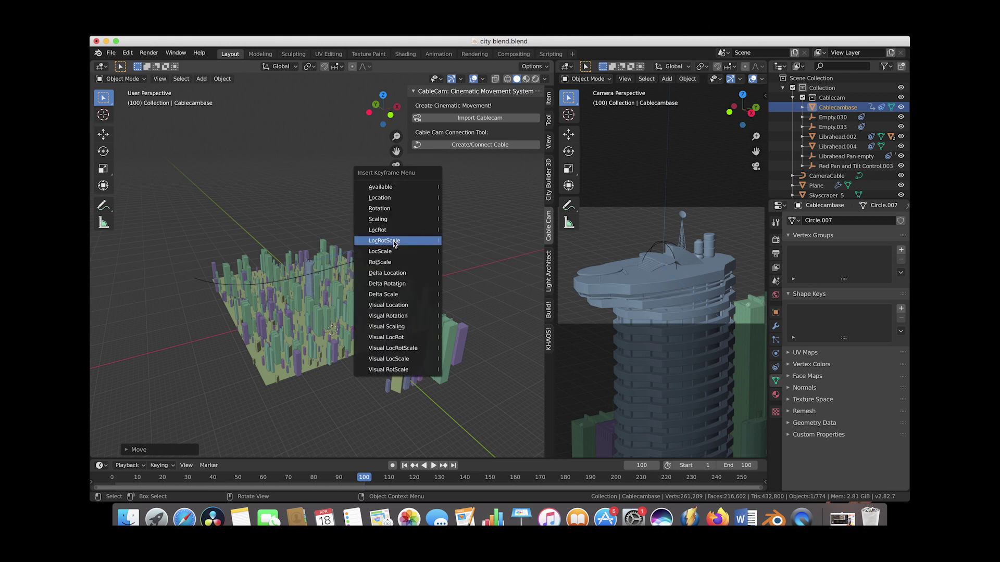
left_click(394, 241)
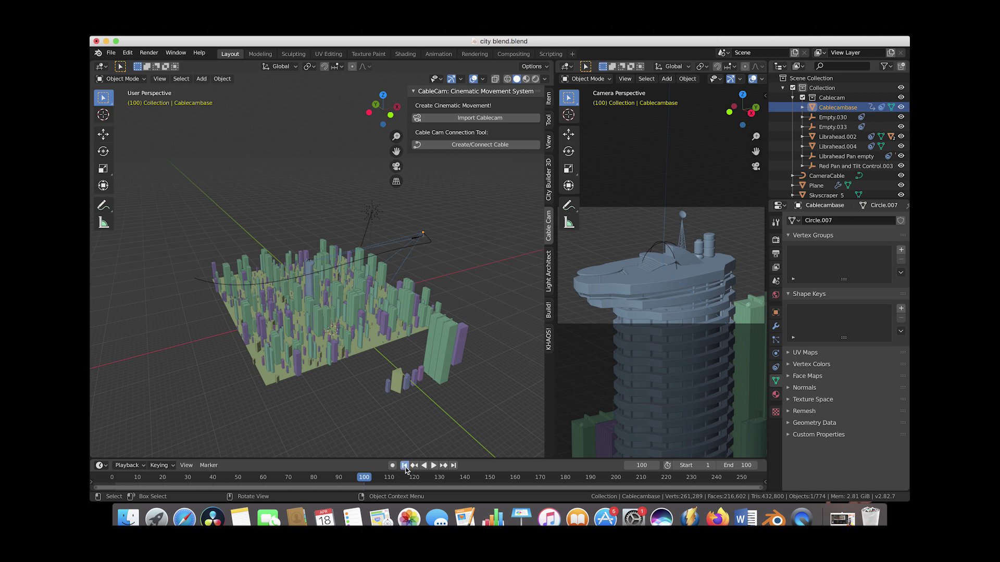
Play the animation from the first frame to review the camera's move along the cable
left_click(405, 466)
left_click(432, 466)
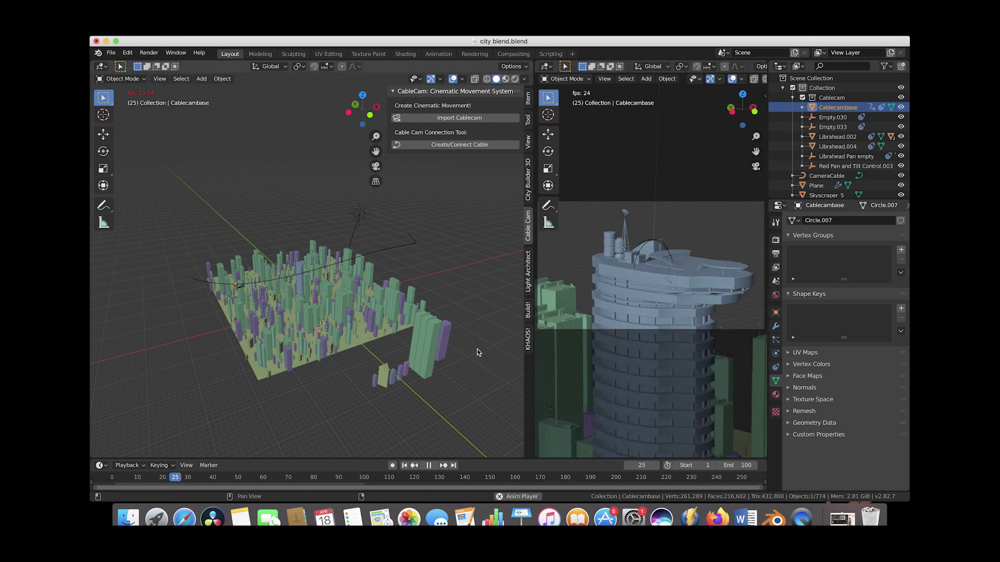
key("Escape")
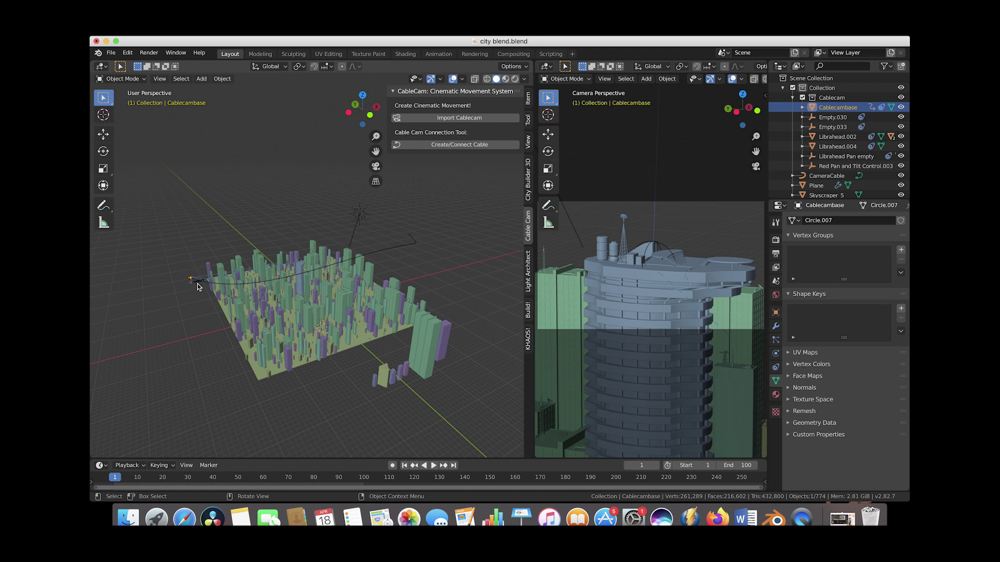
Set the Cablecam base's animation curves to Linear Extrapolation in the Graph Editor and replay the camera move in the 3D Viewport
left_click(101, 66)
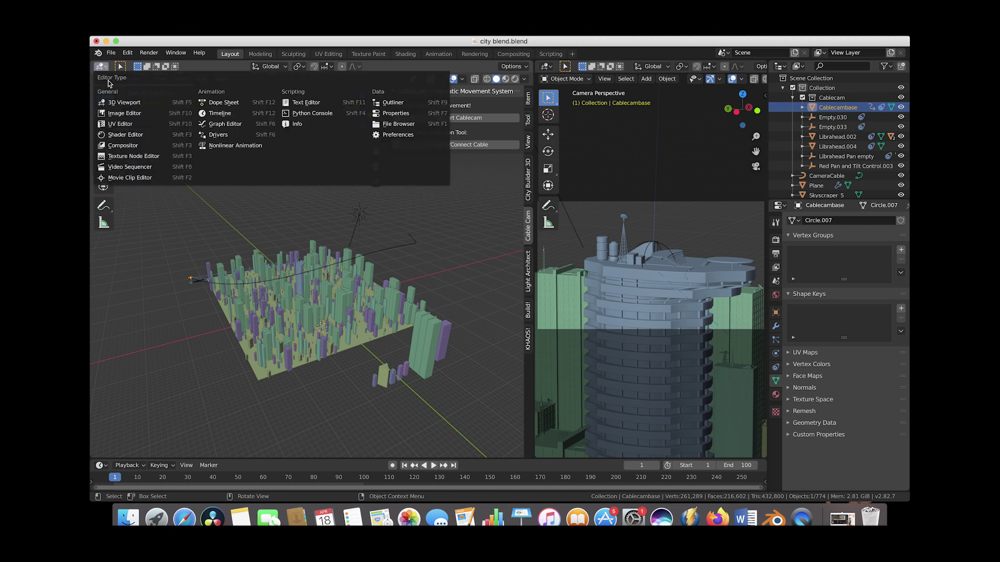
left_click(206, 125)
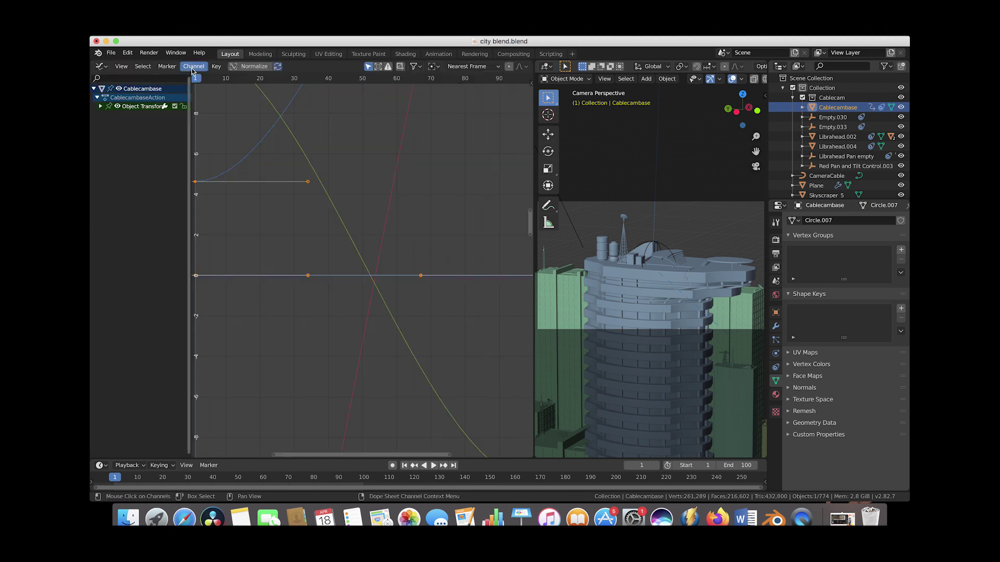
left_click(192, 67)
mouse_move(224, 159)
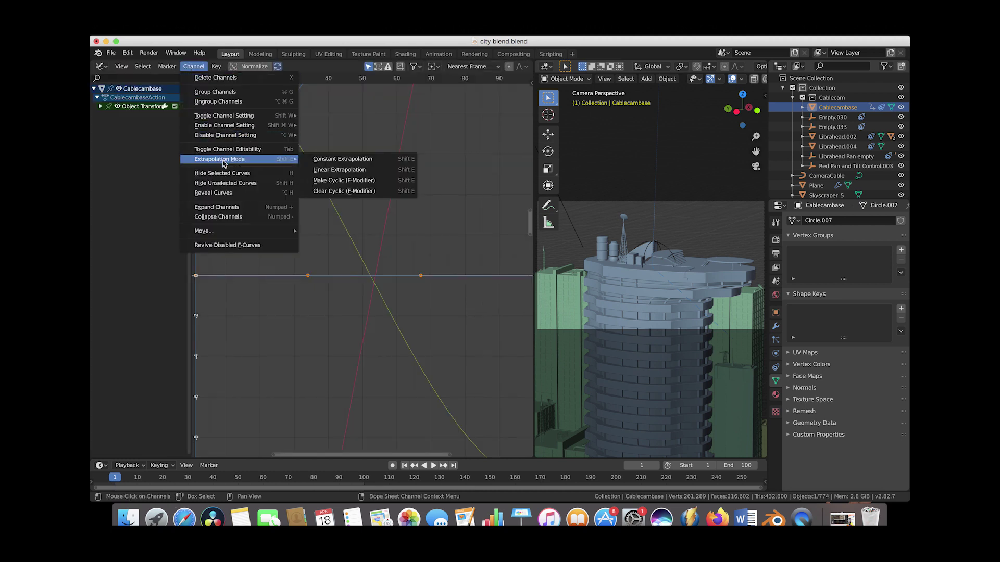
left_click(340, 170)
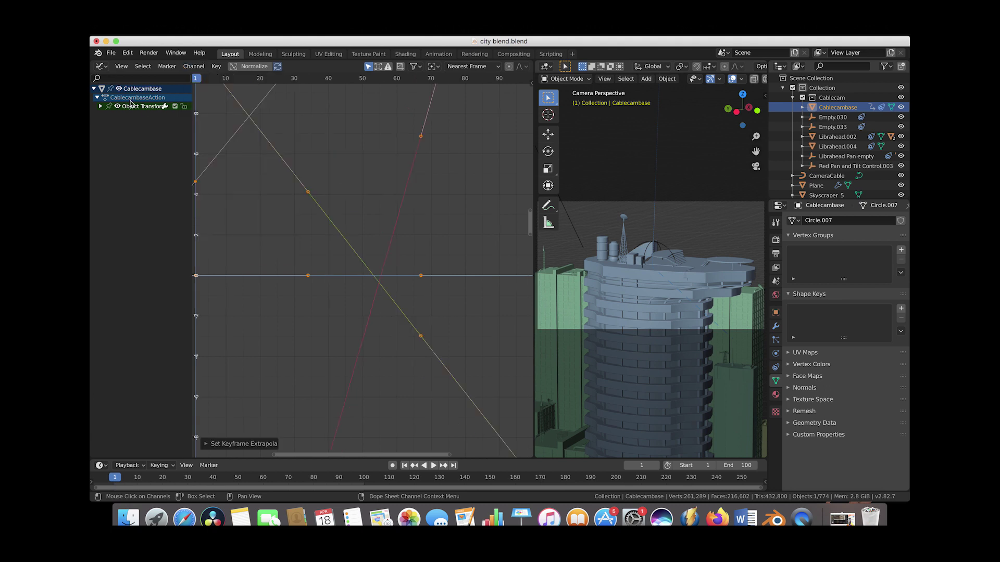
left_click(102, 66)
left_click(114, 103)
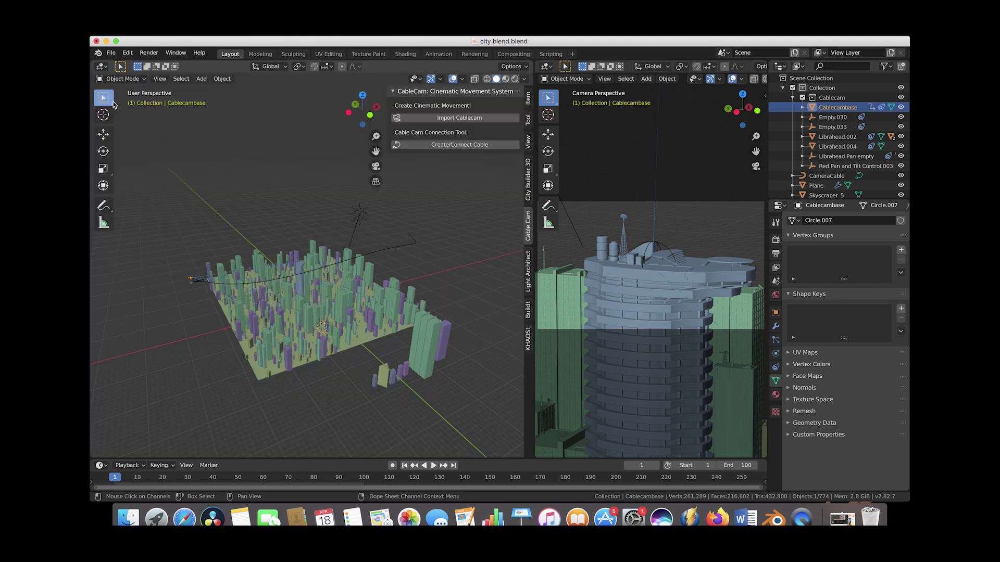
left_click(433, 465)
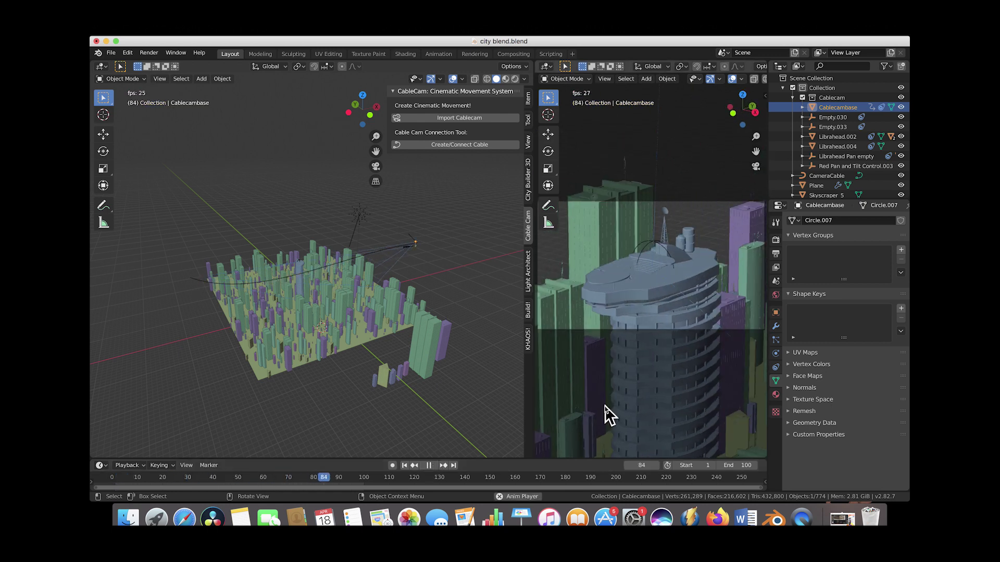
left_click(429, 465)
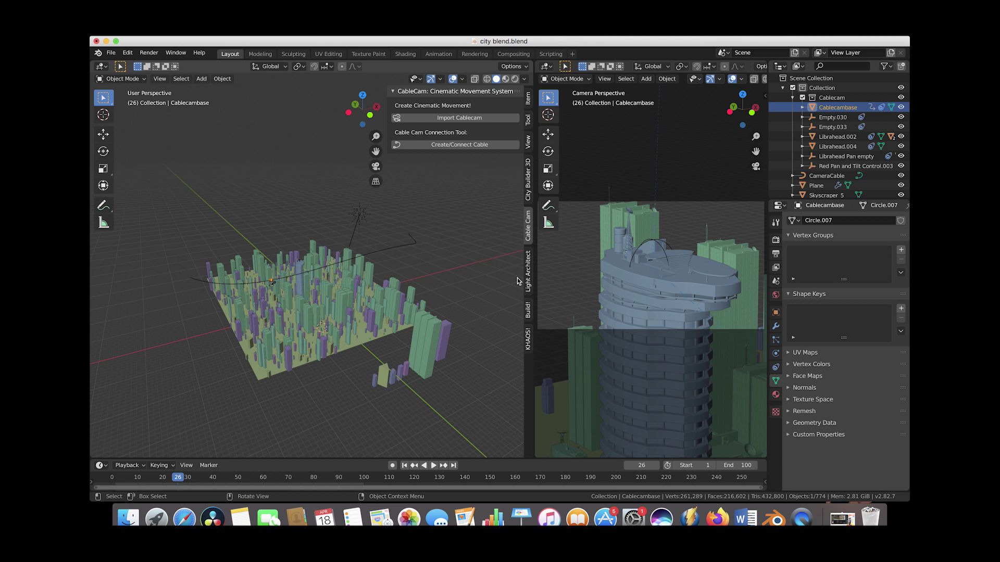
Enable Depth of Field on the Cablecam's Red camera and pick the central skyscraper as its focus object
mouse_move(360, 263)
middle_mouse_down()
mouse_move(385, 260)
mouse_move(360, 267)
middle_mouse_up()
scroll(361, 266, "up", 8)
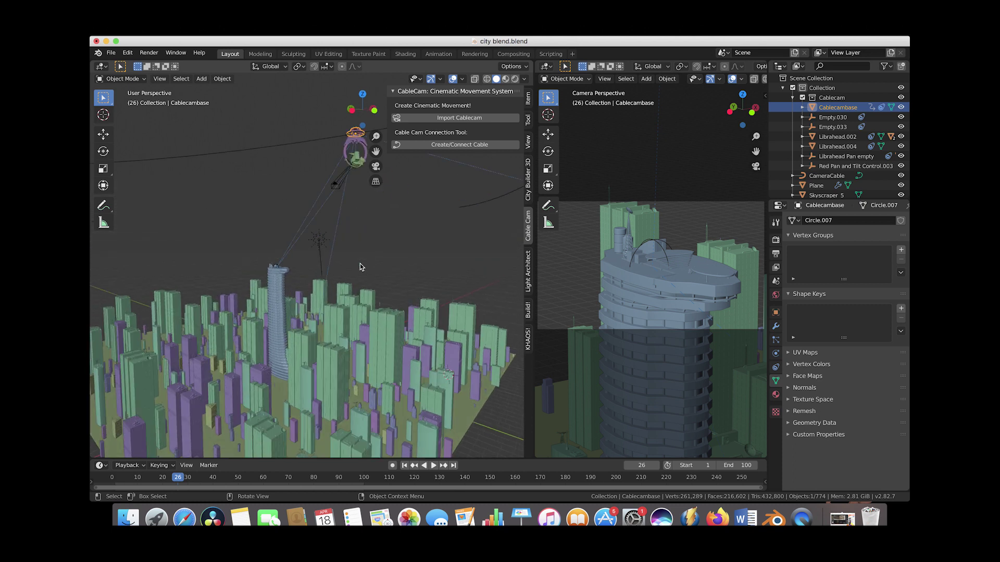
left_click(335, 185)
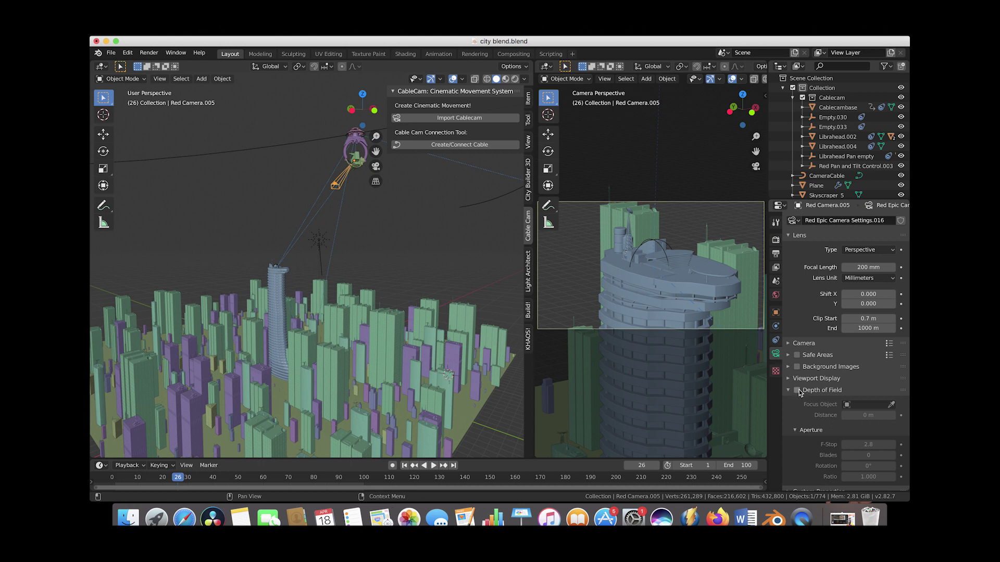
left_click(797, 391)
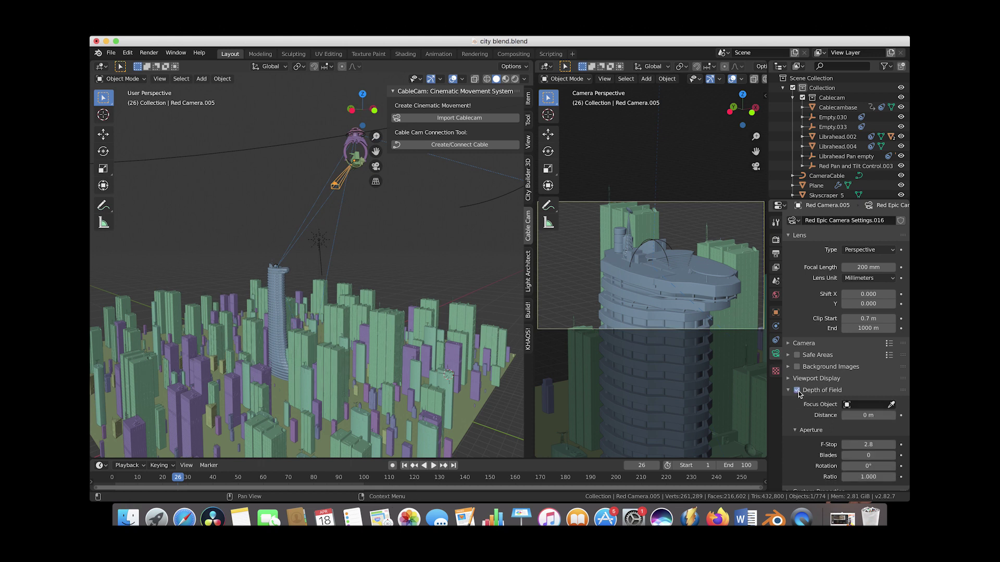
left_click(891, 405)
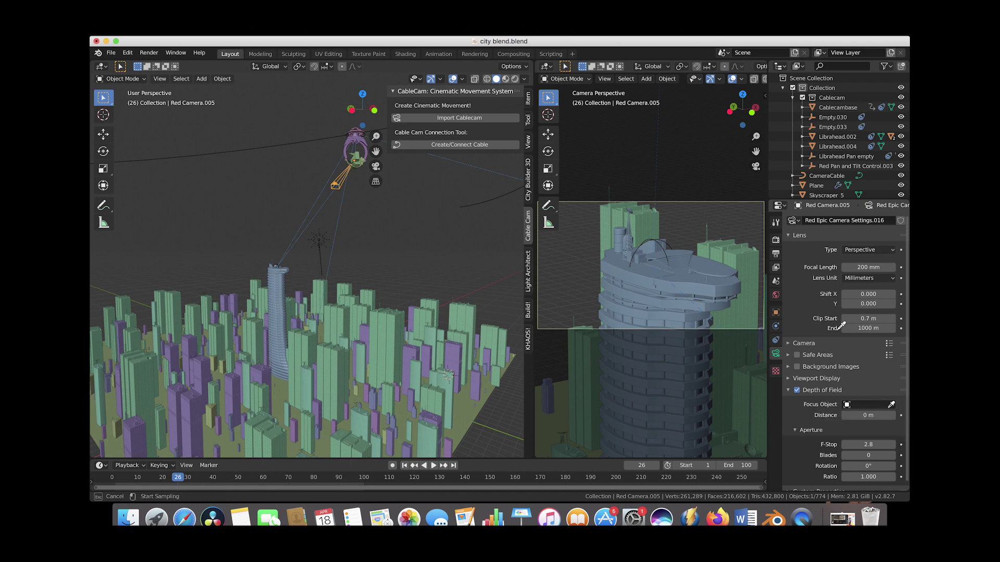
left_click(701, 272)
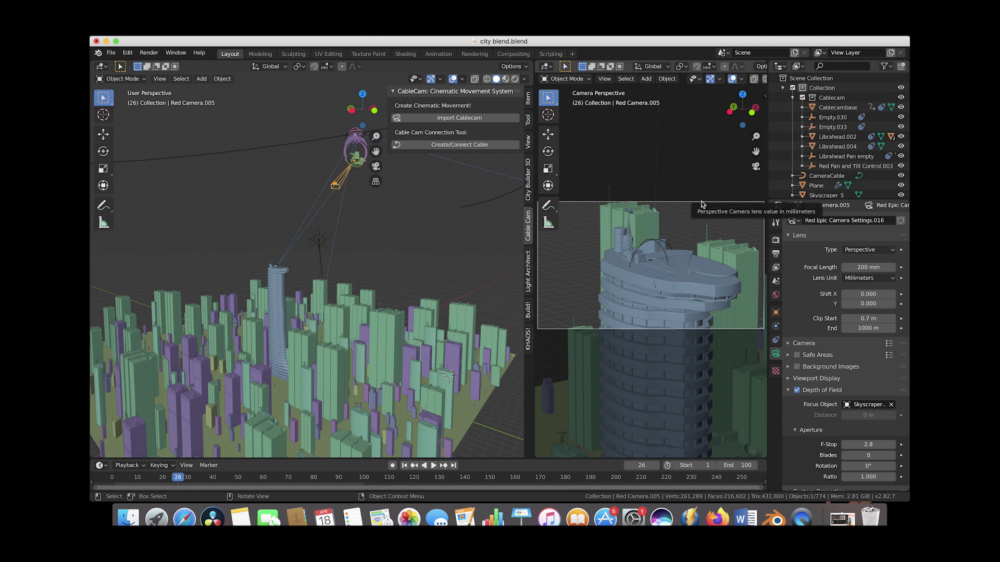
scroll(859, 432, "down", 1)
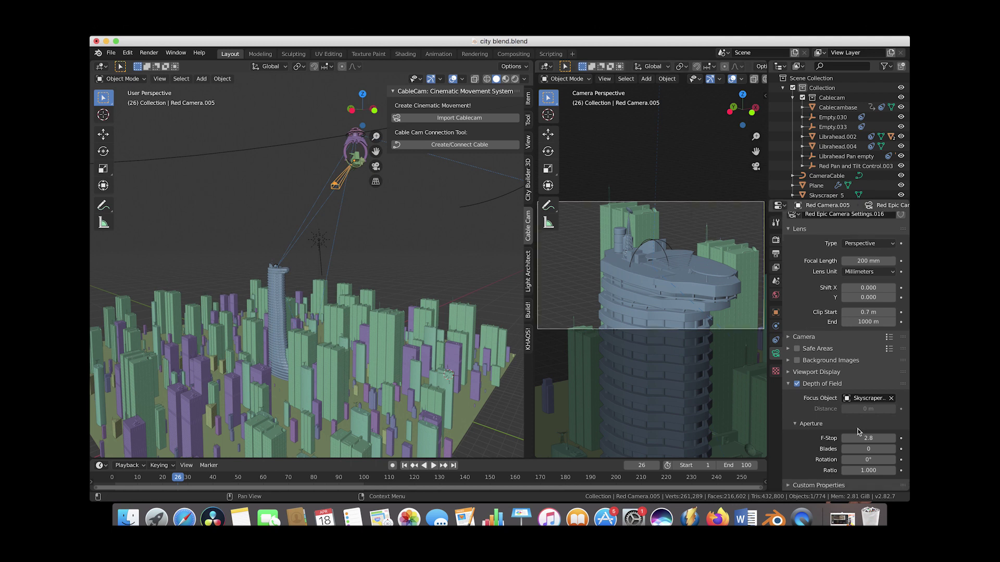